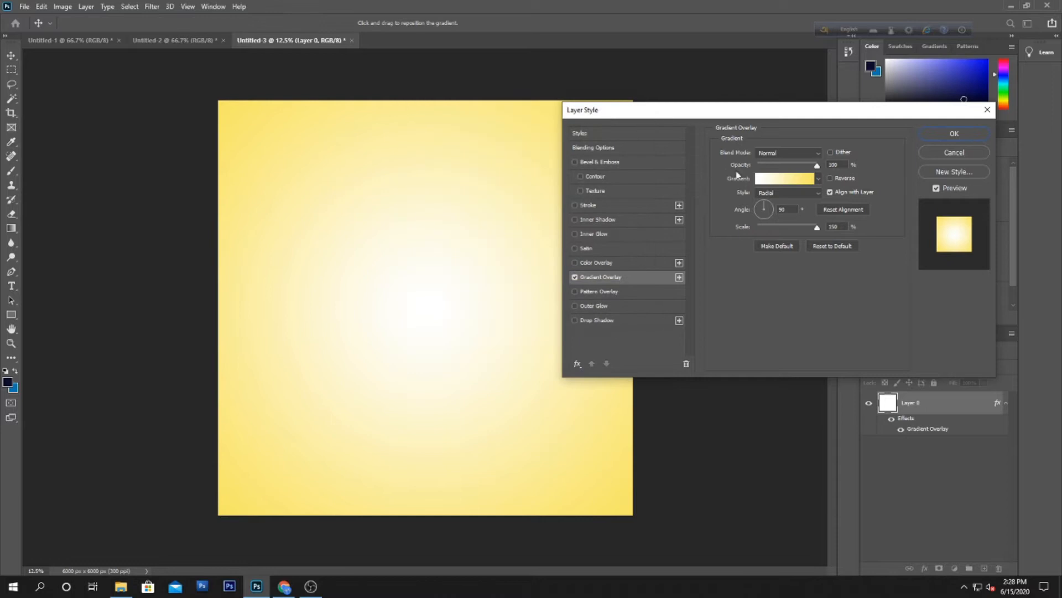
Step: Apply the radial white-to-yellow Gradient Overlay at 150% scale to Layer 0
{"action": "left_click", "coordinate": [954, 134]}
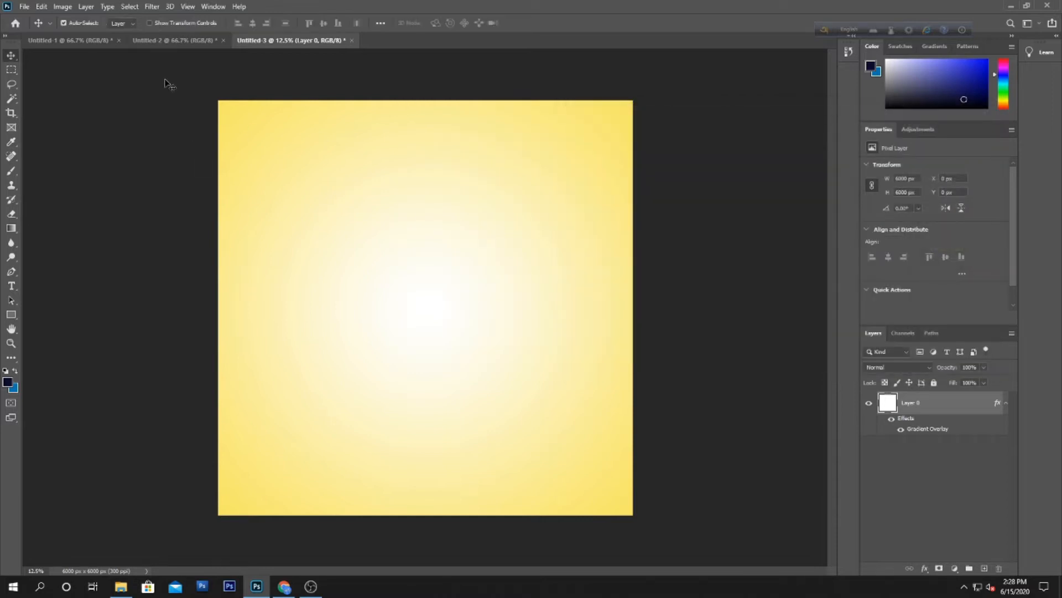
Step: Open woman-3096753.jpg and bring the photo onto the middle of the yellow gradient canvas in Untitled-3
{"action": "left_click", "coordinate": [25, 8]}
{"action": "left_click", "coordinate": [37, 28]}
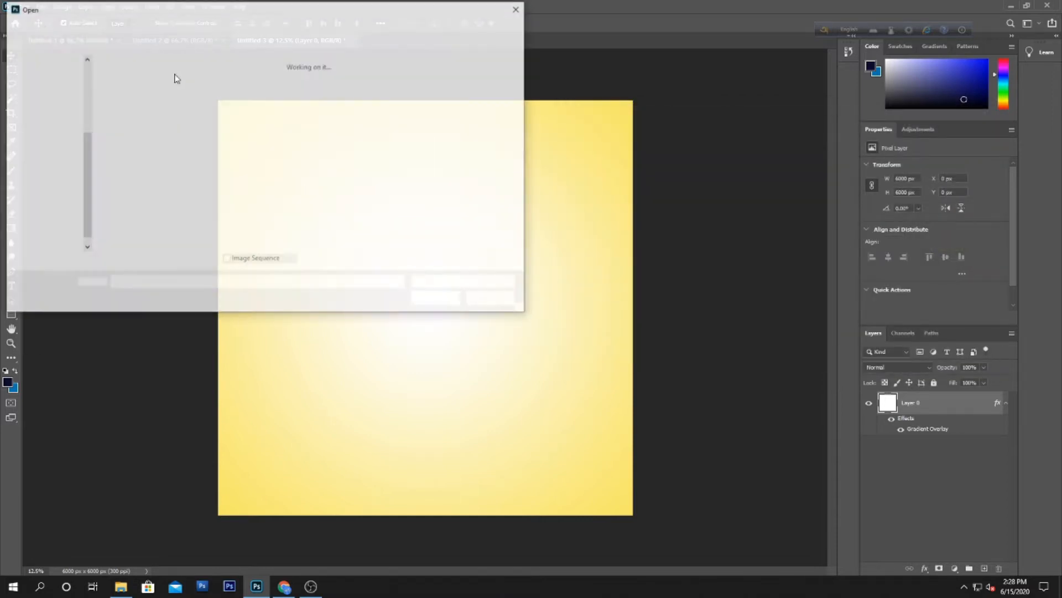
{"action": "left_click", "coordinate": [236, 202]}
{"action": "left_click", "coordinate": [437, 298]}
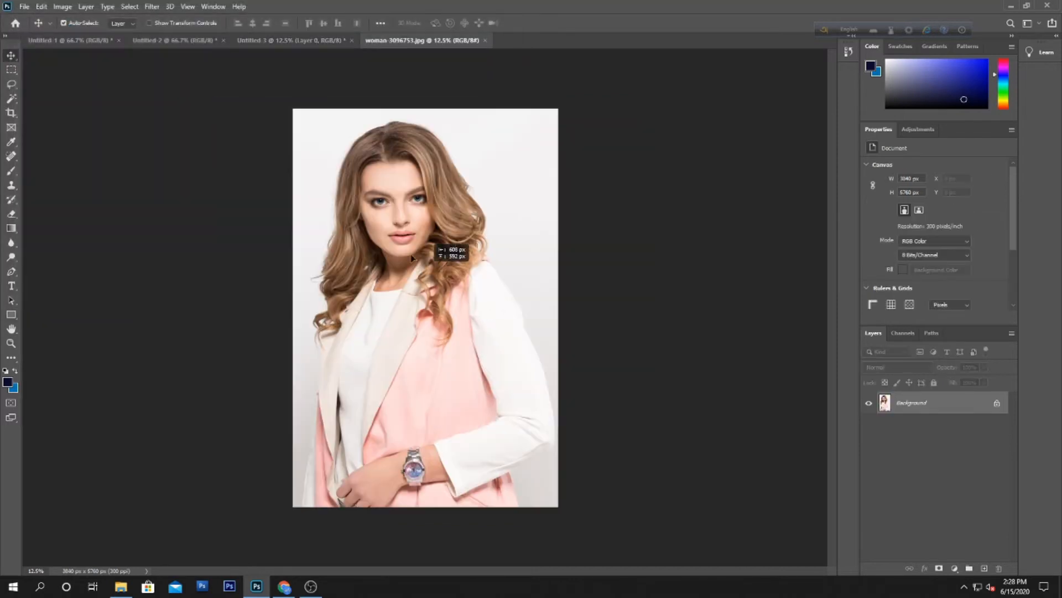
{"action": "left_click_drag", "start_coordinate": [321, 44], "coordinate": [479, 324]}
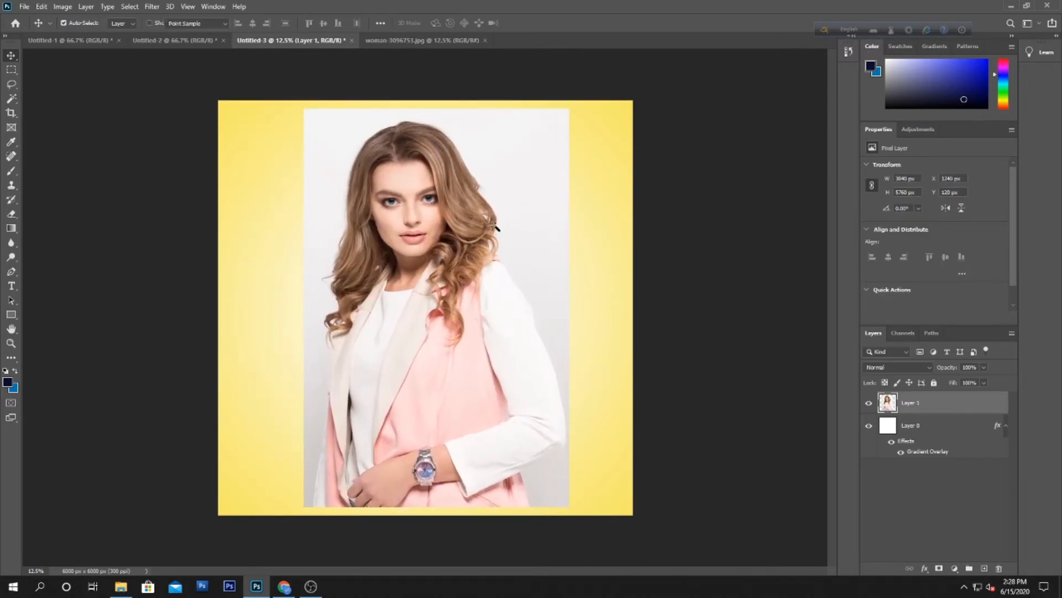
Step: Select the grey background around the woman with the Magic Wand at tolerance 32, including the patches beside her waist
{"action": "key", "text": "w"}
{"action": "left_click", "coordinate": [527, 188]}
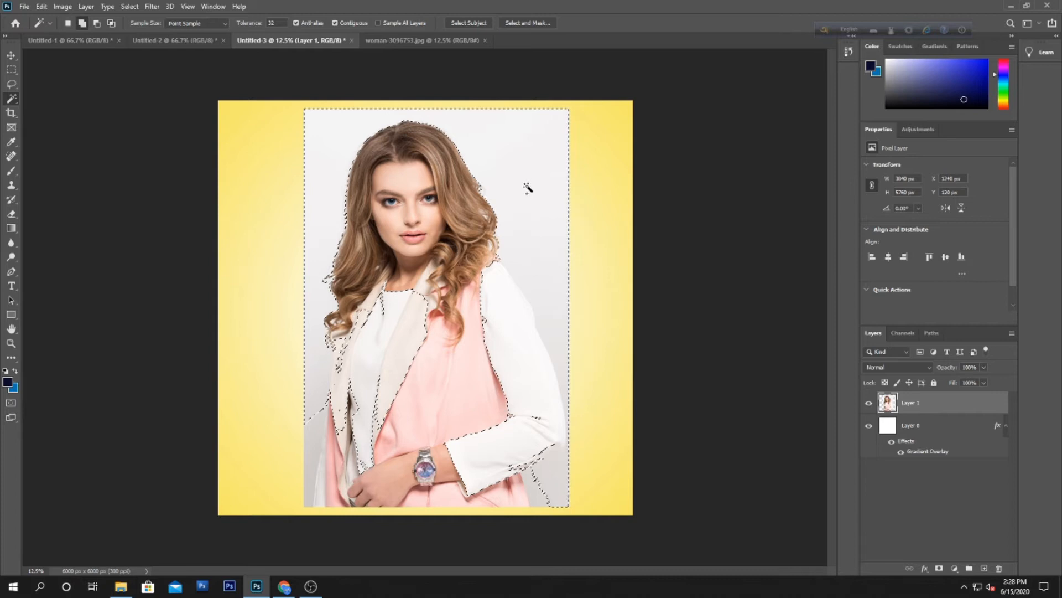
{"action": "left_click", "coordinate": [535, 488]}
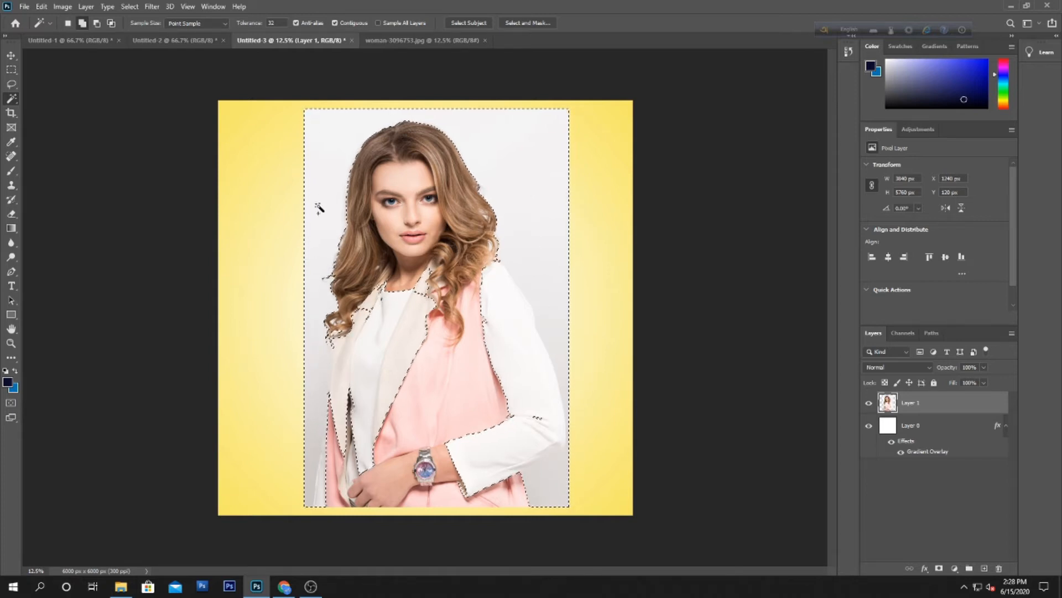
{"action": "left_click", "coordinate": [509, 420]}
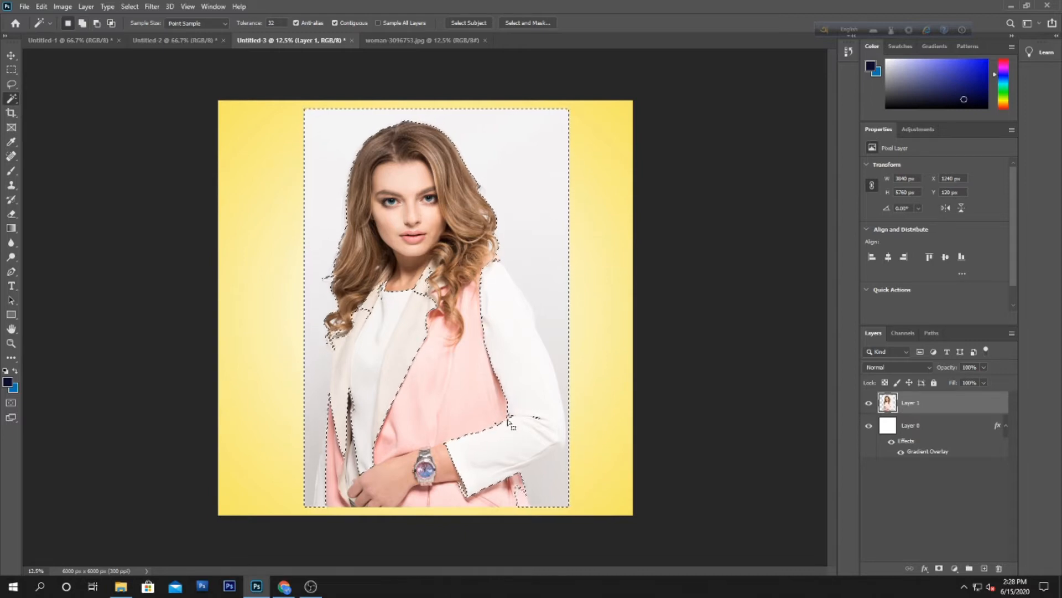
Step: Extend the selection with the Lasso over the remaining backdrop edges and the yellow canvas margins around the photo
{"action": "key", "text": "l"}
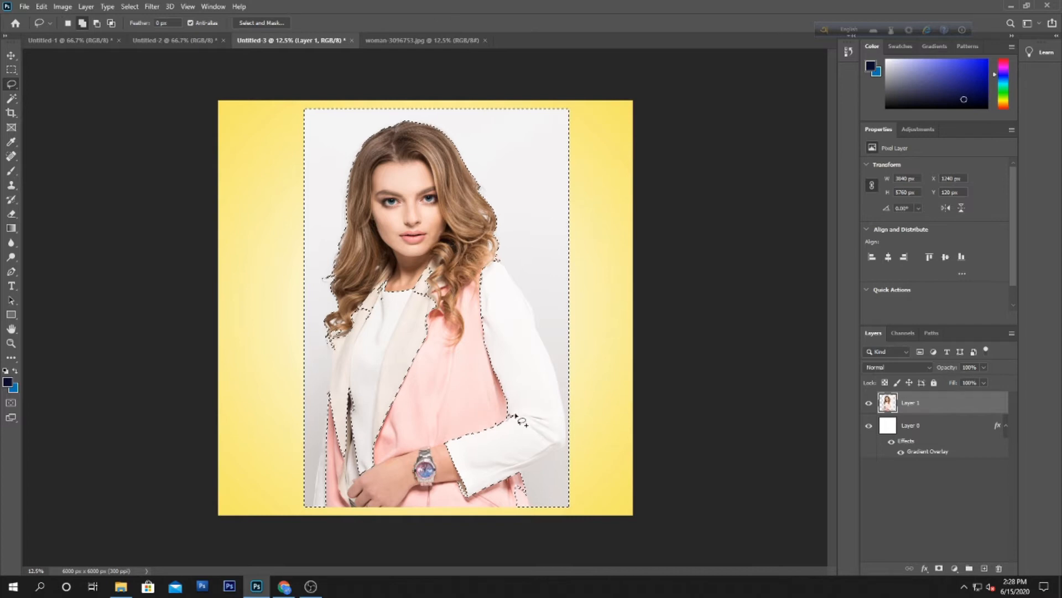
{"action": "left_click_drag", "start_coordinate": [339, 101], "coordinate": [318, 223]}
{"action": "mouse_move", "coordinate": [318, 496]}
{"action": "left_mouse_down"}
{"action": "mouse_move", "coordinate": [205, 252]}
{"action": "mouse_move", "coordinate": [329, 64]}
{"action": "left_mouse_up"}
{"action": "mouse_move", "coordinate": [480, 121]}
{"action": "left_mouse_down"}
{"action": "mouse_move", "coordinate": [606, 139]}
{"action": "mouse_move", "coordinate": [572, 142]}
{"action": "left_mouse_up"}
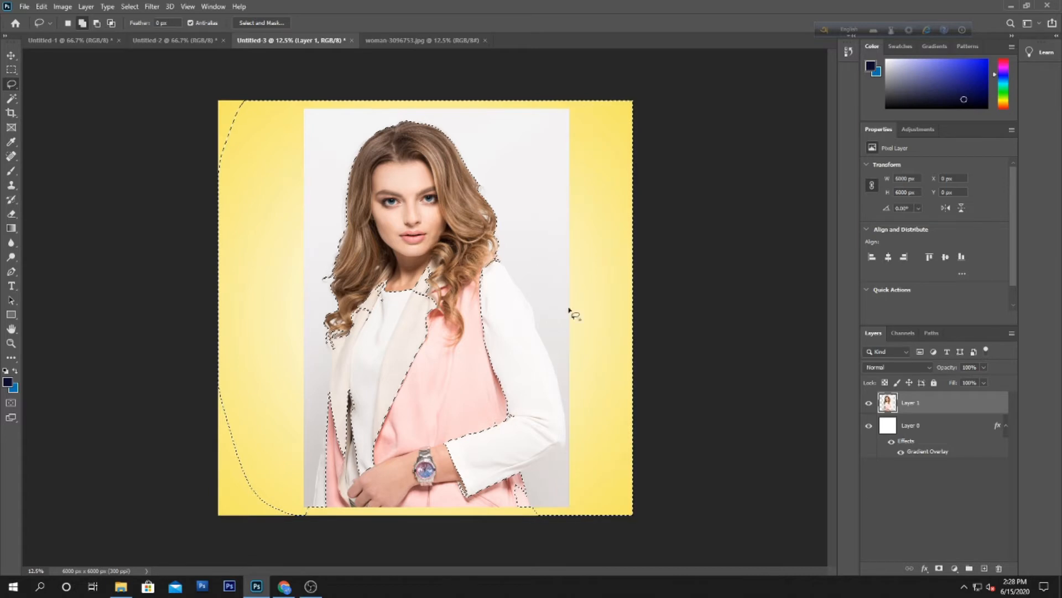
Step: Add the small background gaps between the curls above the white-sleeved shoulder to the selection with the Magic Wand
{"action": "left_click_drag", "start_coordinate": [462, 223], "coordinate": [553, 285]}
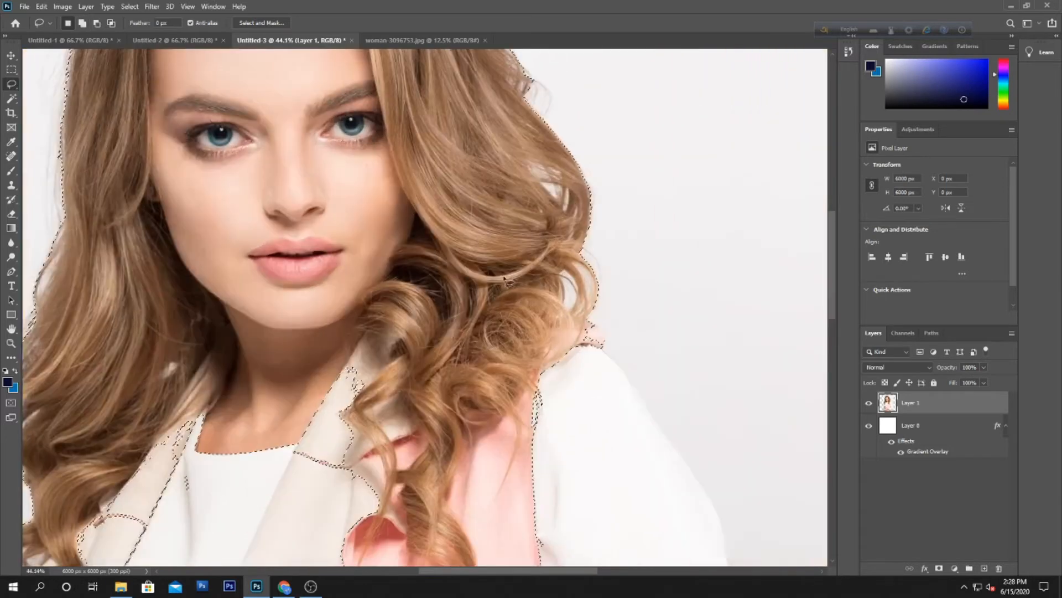
{"action": "key", "text": "w"}
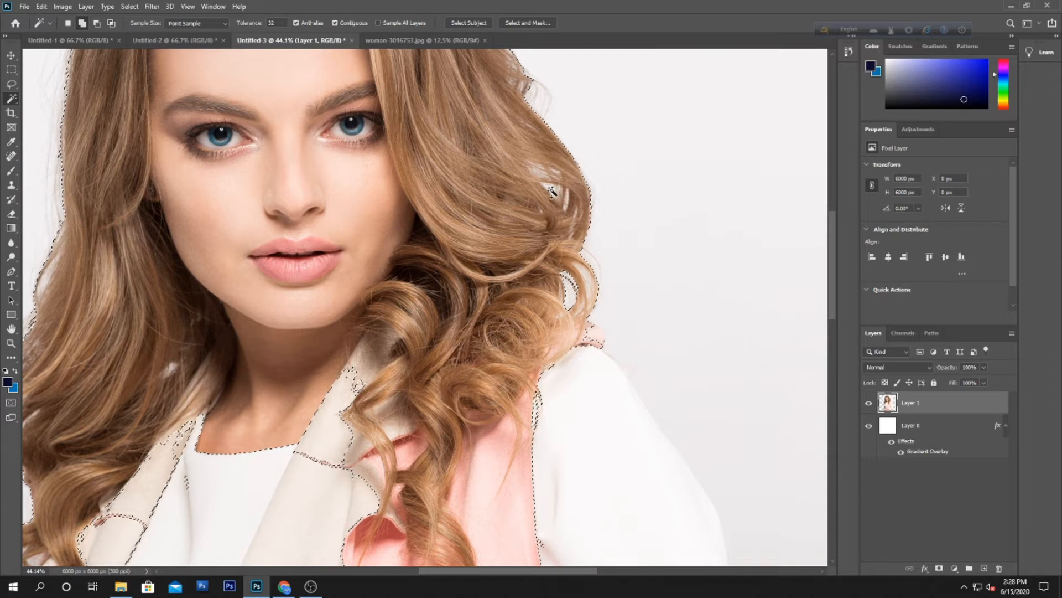
{"action": "scroll", "coordinate": [561, 266], "scroll_direction": "down", "scroll_amount": 5}
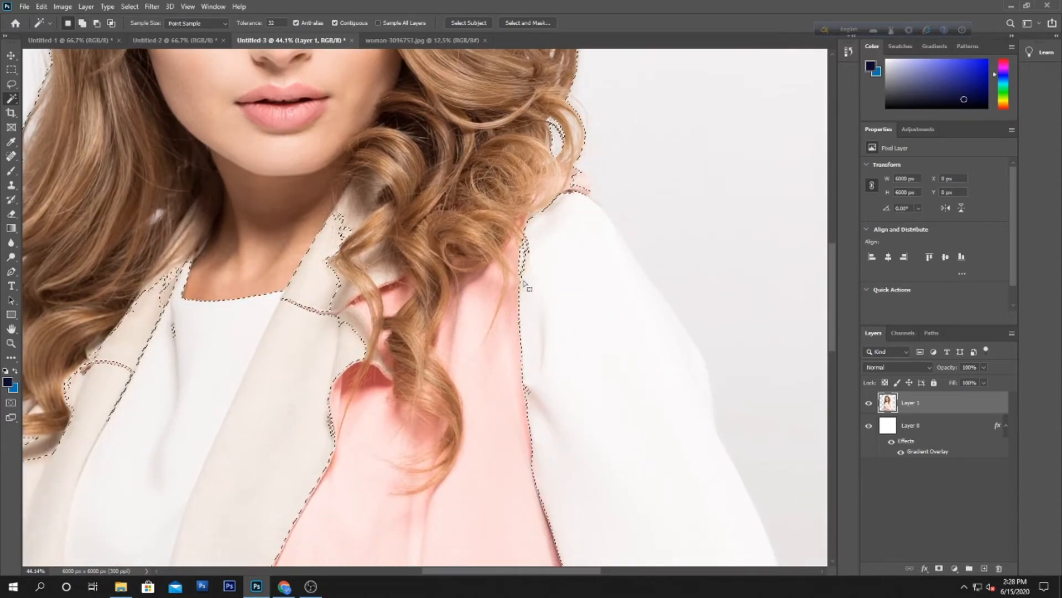
Step: Subtract the white shoulder and upper sleeve from the background selection by tracing their outer edge with the Lasso
{"action": "key", "text": "l"}
{"action": "left_click_drag", "start_coordinate": [574, 313], "coordinate": [486, 278]}
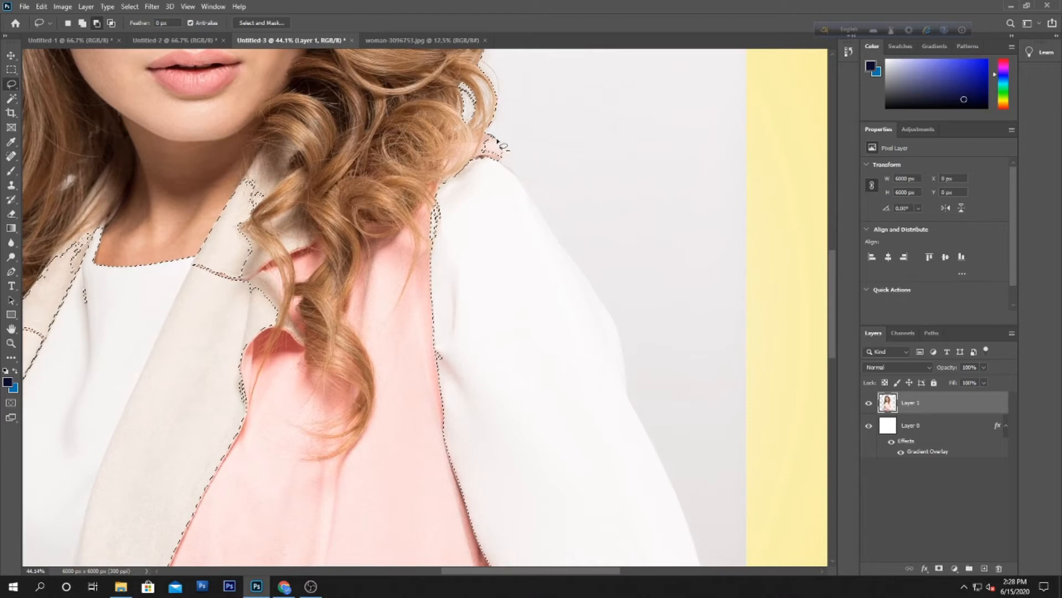
{"action": "mouse_move", "coordinate": [497, 161]}
{"action": "left_mouse_down"}
{"action": "mouse_move", "coordinate": [489, 145]}
{"action": "mouse_move", "coordinate": [503, 165]}
{"action": "left_mouse_up"}
{"action": "mouse_move", "coordinate": [634, 410]}
{"action": "left_mouse_down"}
{"action": "mouse_move", "coordinate": [368, 421]}
{"action": "mouse_move", "coordinate": [363, 398]}
{"action": "left_mouse_up"}
{"action": "left_click_drag", "start_coordinate": [614, 391], "coordinate": [608, 363]}
{"action": "left_click_drag", "start_coordinate": [466, 98], "coordinate": [411, 207]}
{"action": "left_click_drag", "start_coordinate": [628, 403], "coordinate": [492, 221]}
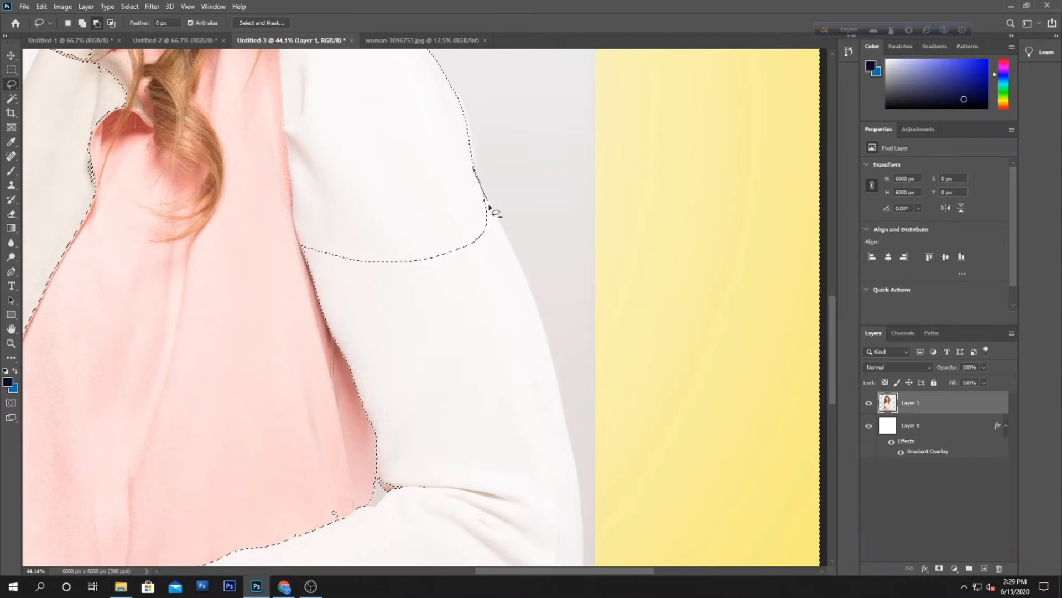
Step: Subtract the lower part of the upper sleeve, the elbow and most of the forearm sleeve from the selection with the Lasso
{"action": "left_click_drag", "start_coordinate": [575, 476], "coordinate": [375, 243]}
{"action": "scroll", "coordinate": [493, 280], "scroll_direction": "down", "scroll_amount": 3}
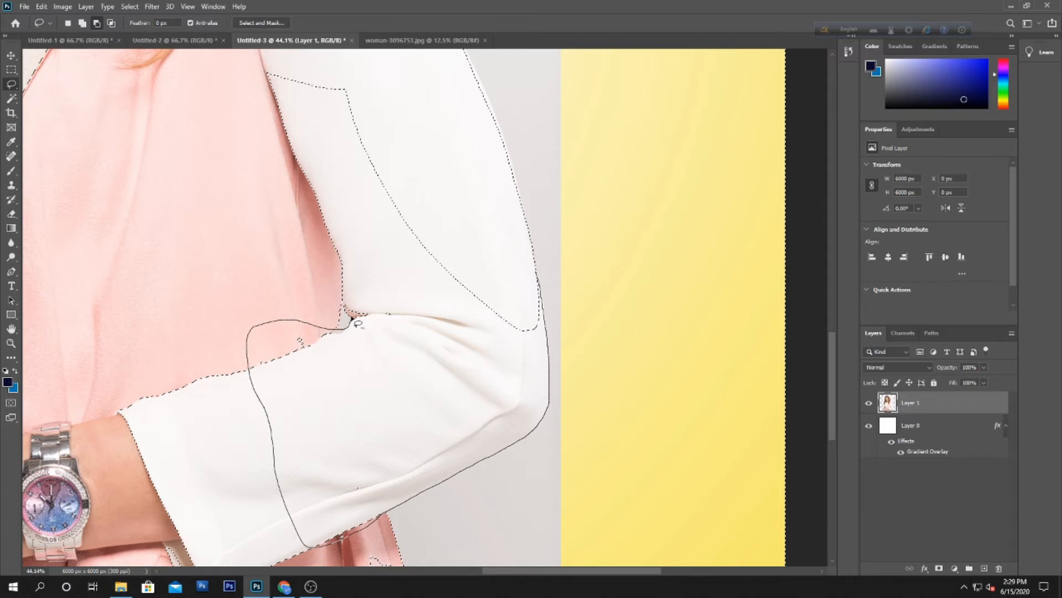
{"action": "mouse_move", "coordinate": [344, 311]}
{"action": "left_mouse_down"}
{"action": "mouse_move", "coordinate": [361, 190]}
{"action": "mouse_move", "coordinate": [390, 203]}
{"action": "mouse_move", "coordinate": [291, 242]}
{"action": "mouse_move", "coordinate": [382, 78]}
{"action": "mouse_move", "coordinate": [402, 157]}
{"action": "left_mouse_up"}
{"action": "left_click_drag", "start_coordinate": [378, 432], "coordinate": [499, 286]}
{"action": "key", "text": "alt"}
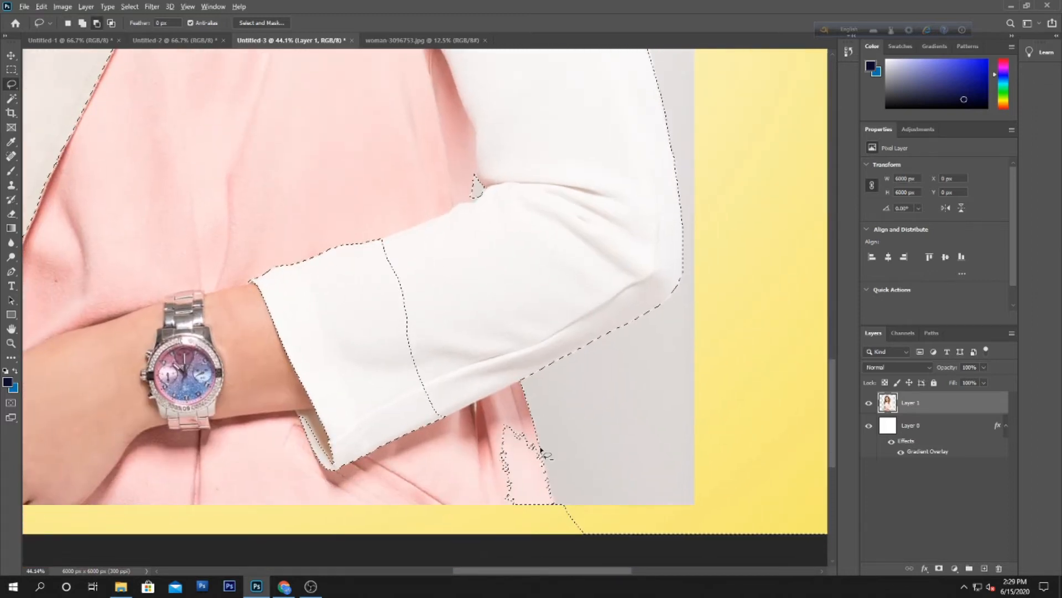
Step: Subtract the pink vest's hem below the elbow and the remaining sleeve cuff from the selection
{"action": "mouse_move", "coordinate": [507, 404]}
{"action": "left_mouse_down"}
{"action": "mouse_move", "coordinate": [445, 474]}
{"action": "mouse_move", "coordinate": [496, 536]}
{"action": "left_mouse_up"}
{"action": "left_click_drag", "start_coordinate": [558, 507], "coordinate": [558, 507]}
{"action": "mouse_move", "coordinate": [471, 252]}
{"action": "left_mouse_down"}
{"action": "mouse_move", "coordinate": [424, 487]}
{"action": "mouse_move", "coordinate": [344, 244]}
{"action": "left_mouse_up"}
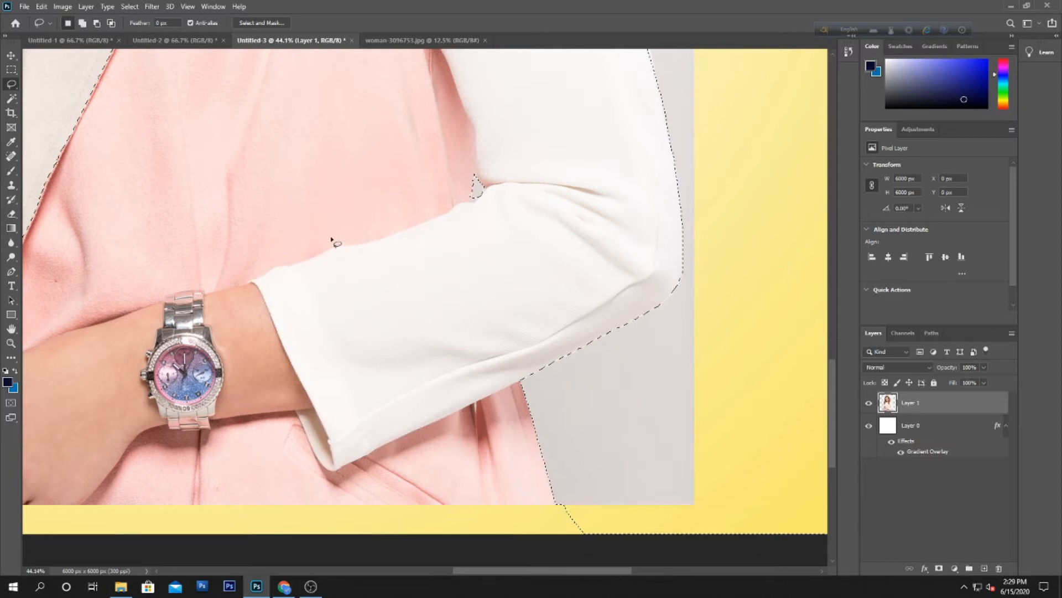
Step: Subtract the far white sleeve and vest edge beside the clasped hand from the selection, tracing down to the photo's bottom edge
{"action": "key", "text": "ctrl+minus"}
{"action": "left_click_drag", "start_coordinate": [269, 205], "coordinate": [509, 205]}
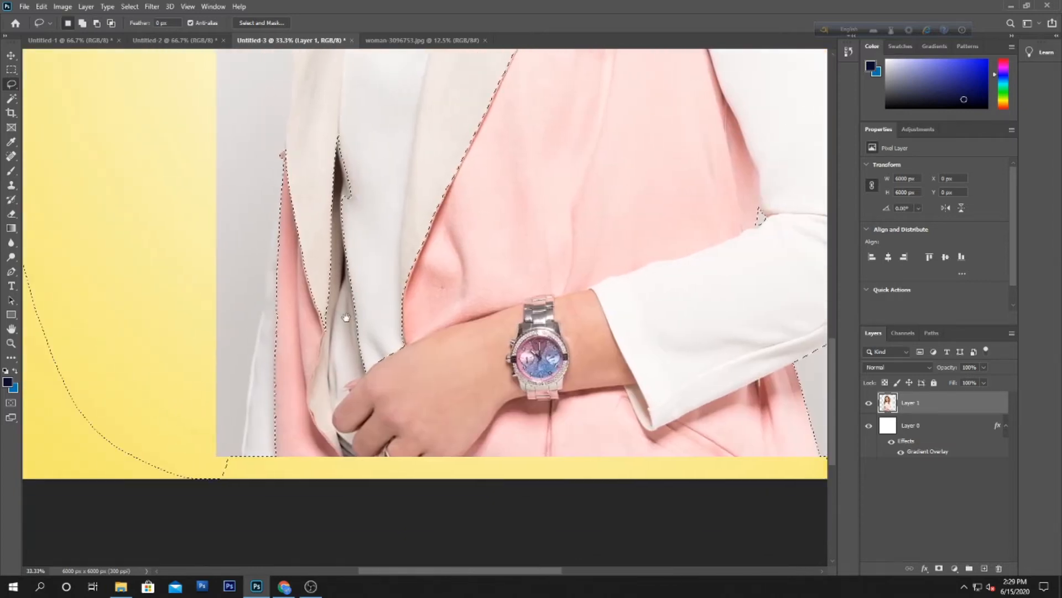
{"action": "left_click_drag", "start_coordinate": [346, 317], "coordinate": [390, 314]}
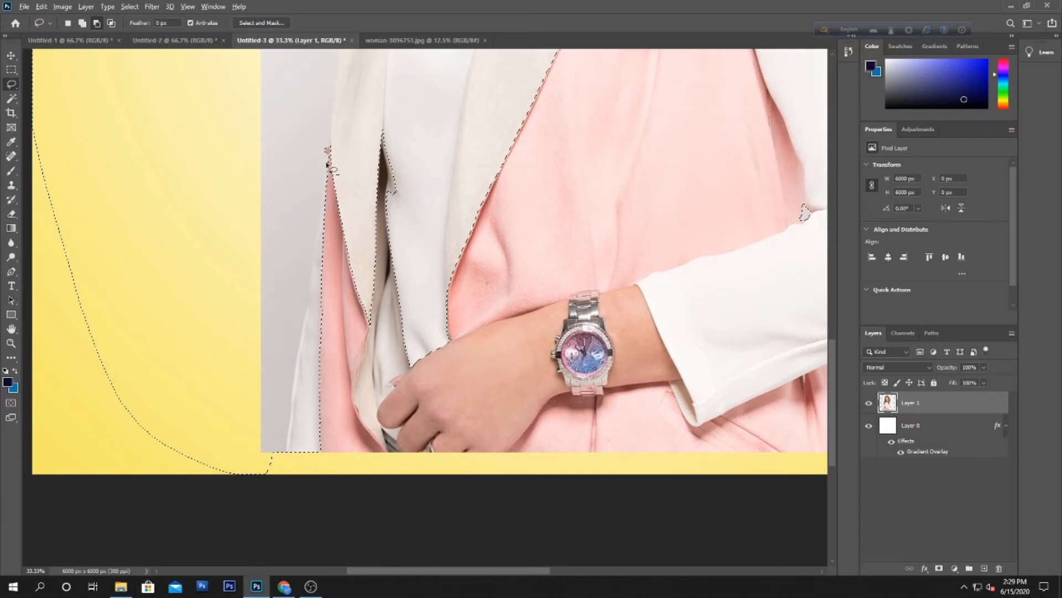
{"action": "left_click_drag", "start_coordinate": [314, 268], "coordinate": [311, 281]}
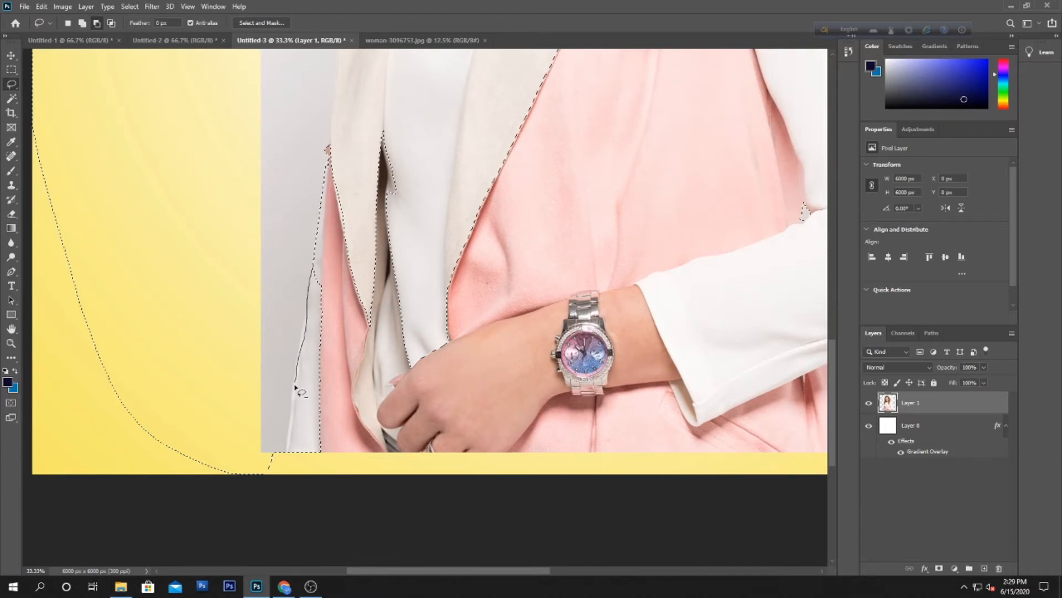
{"action": "left_click_drag", "start_coordinate": [288, 451], "coordinate": [352, 462]}
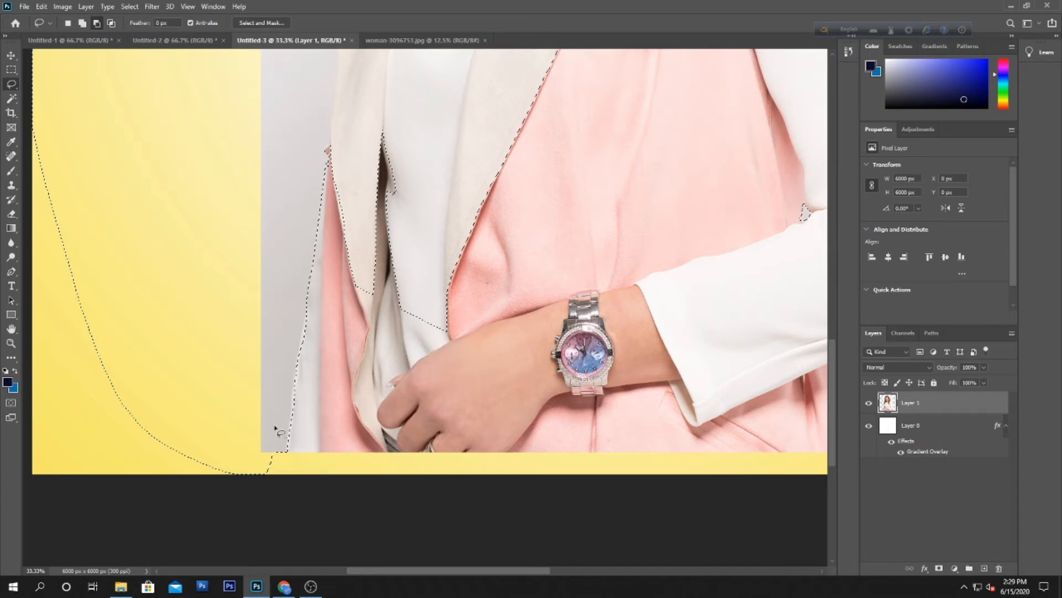
Step: Subtract the beige lapels, white shirt and vest front from the selection, following the jacket's outer edge below the hair
{"action": "left_click_drag", "start_coordinate": [399, 246], "coordinate": [397, 444]}
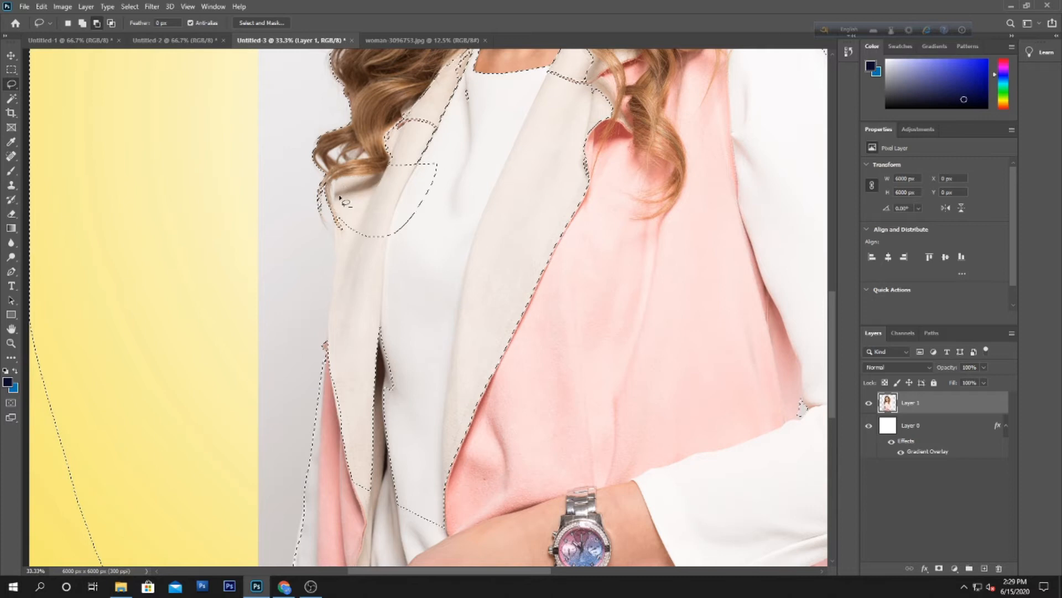
{"action": "left_click_drag", "start_coordinate": [346, 218], "coordinate": [334, 252]}
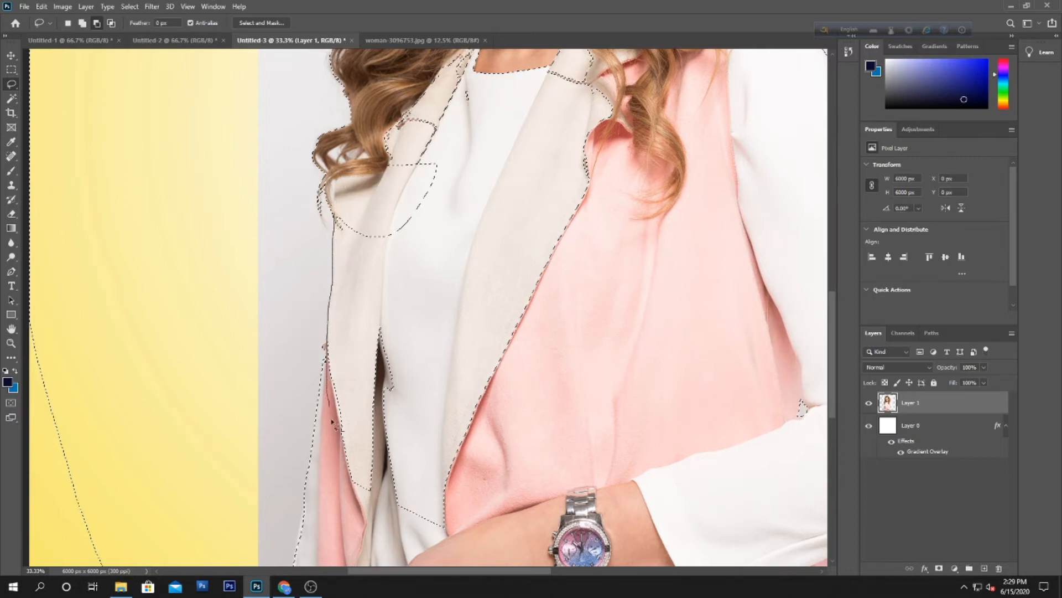
{"action": "left_click_drag", "start_coordinate": [431, 570], "coordinate": [590, 99]}
{"action": "mouse_move", "coordinate": [413, 101]}
{"action": "left_mouse_down"}
{"action": "mouse_move", "coordinate": [378, 141]}
{"action": "mouse_move", "coordinate": [465, 224]}
{"action": "mouse_move", "coordinate": [609, 95]}
{"action": "mouse_move", "coordinate": [461, 39]}
{"action": "left_mouse_up"}
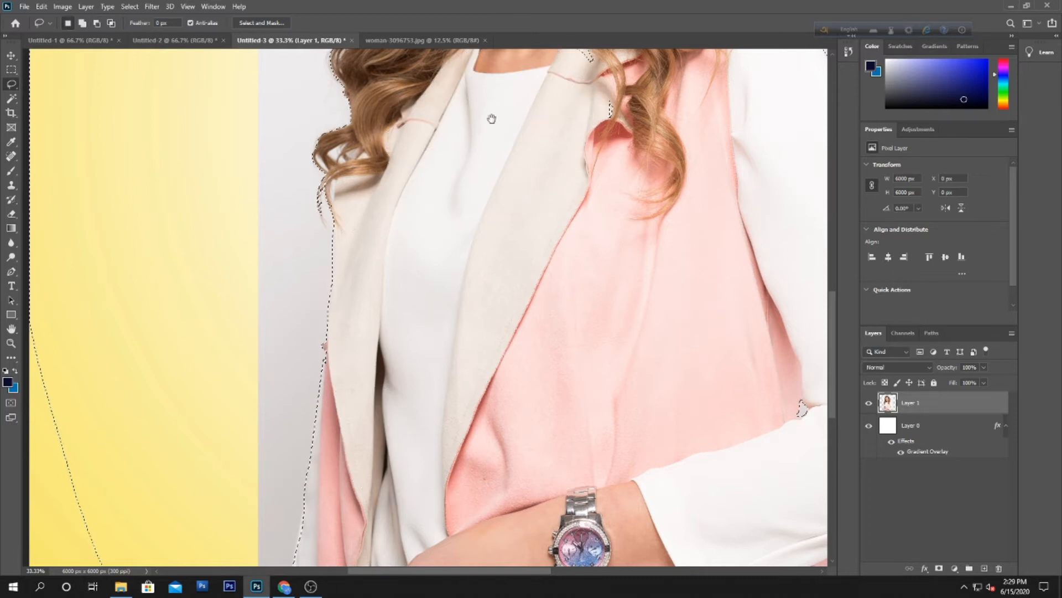
Step: Feather the finished background selection and delete the grey backdrop from Layer 1
{"action": "left_click_drag", "start_coordinate": [493, 112], "coordinate": [463, 184]}
{"action": "key", "text": "ctrl+minus"}
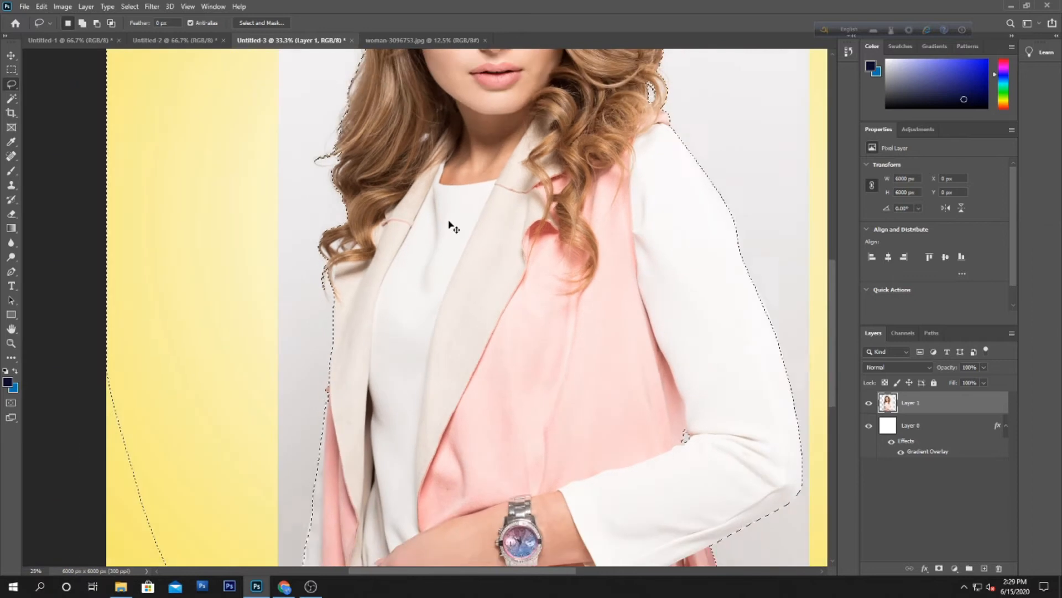
{"action": "key", "text": "ctrl+minus"}
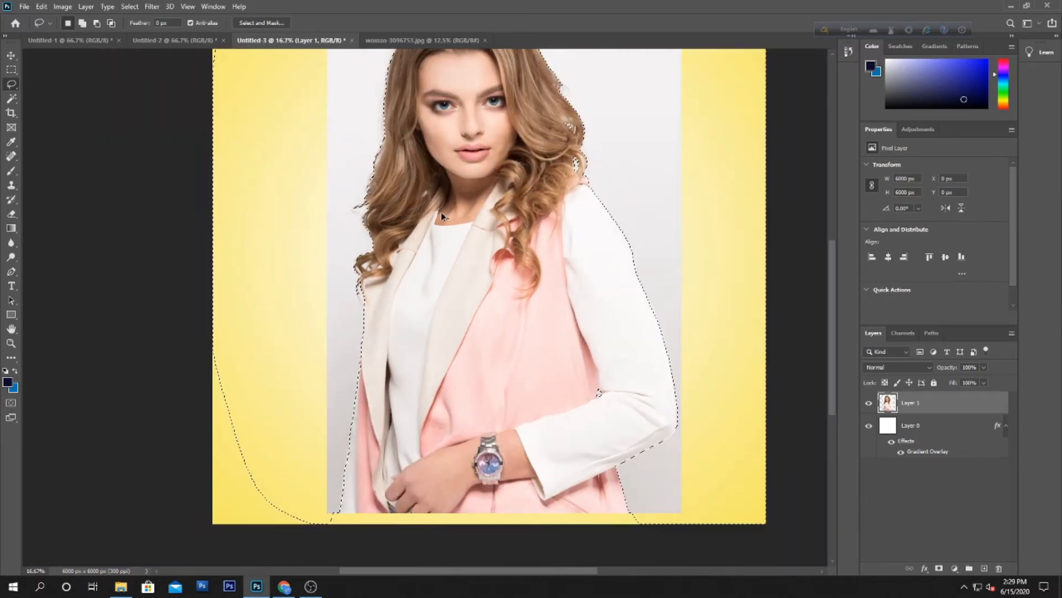
{"action": "key", "text": "shift+F6"}
{"action": "key", "text": "Return"}
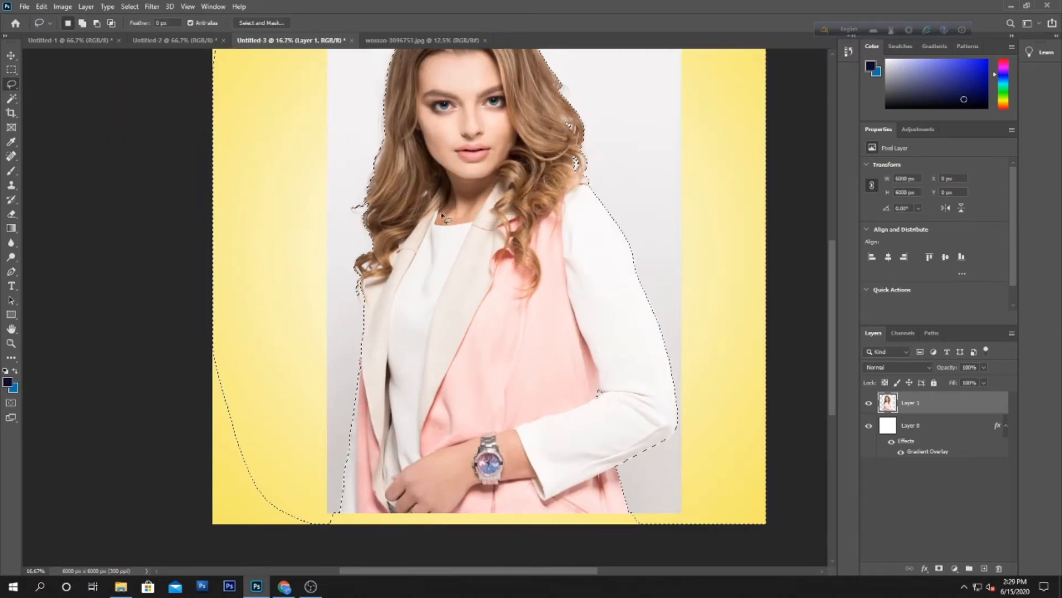
{"action": "key", "text": "Delete"}
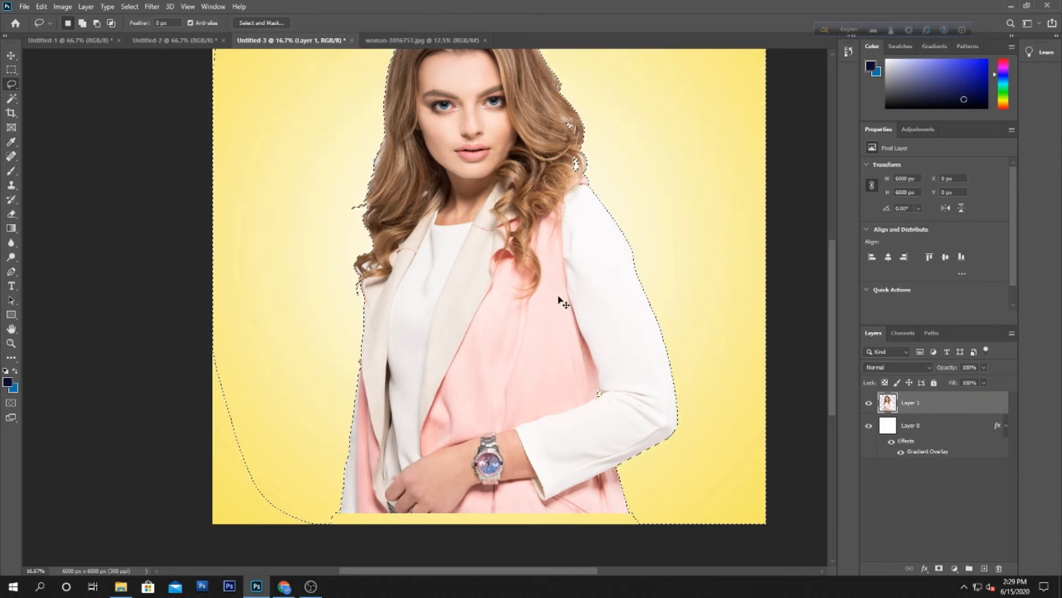
Step: Duplicate the cut-out Layer 1 and hide the copy beneath it
{"action": "key", "text": "ctrl+minus"}
{"action": "left_click_drag", "start_coordinate": [946, 403], "coordinate": [944, 412]}
{"action": "left_click", "coordinate": [935, 408]}
{"action": "left_click", "coordinate": [869, 426]}
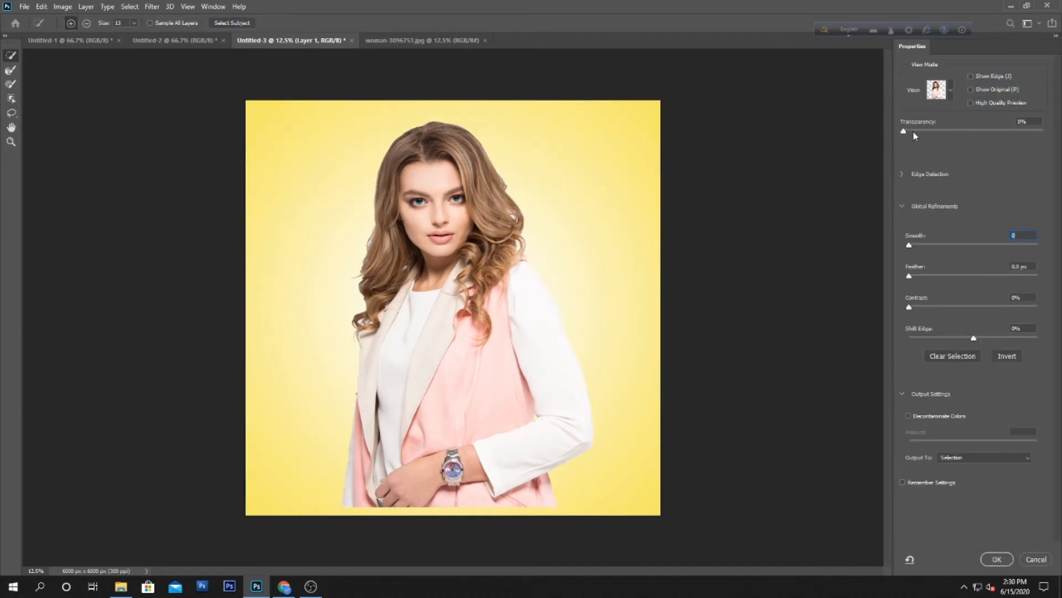
Step: Smooth the selection edge by about 1 in Select and Mask with transparency at 0%, and deselect it
{"action": "left_click", "coordinate": [913, 132]}
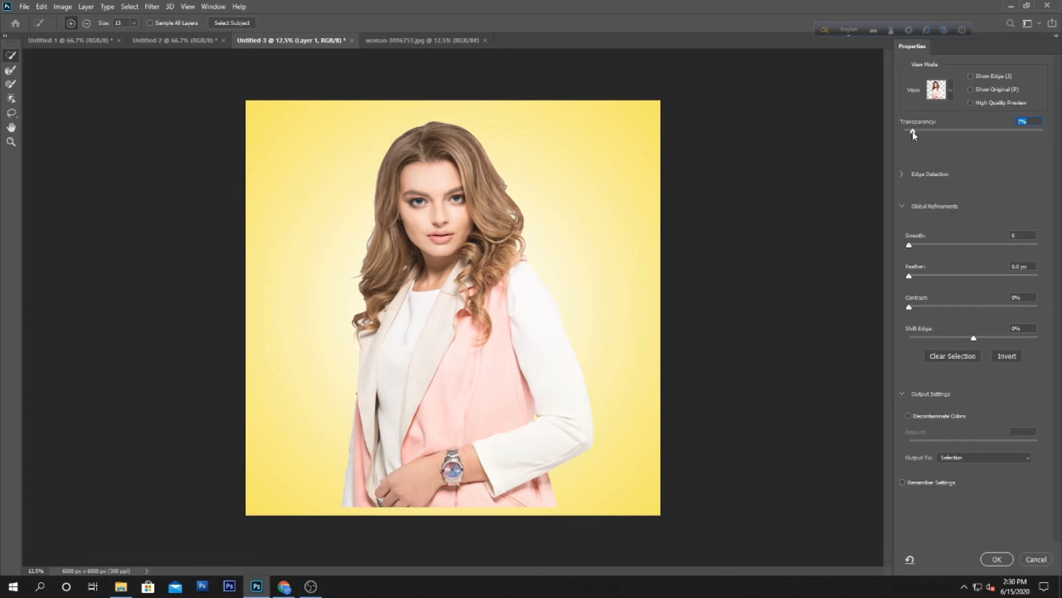
{"action": "left_click_drag", "start_coordinate": [888, 135], "coordinate": [887, 135]}
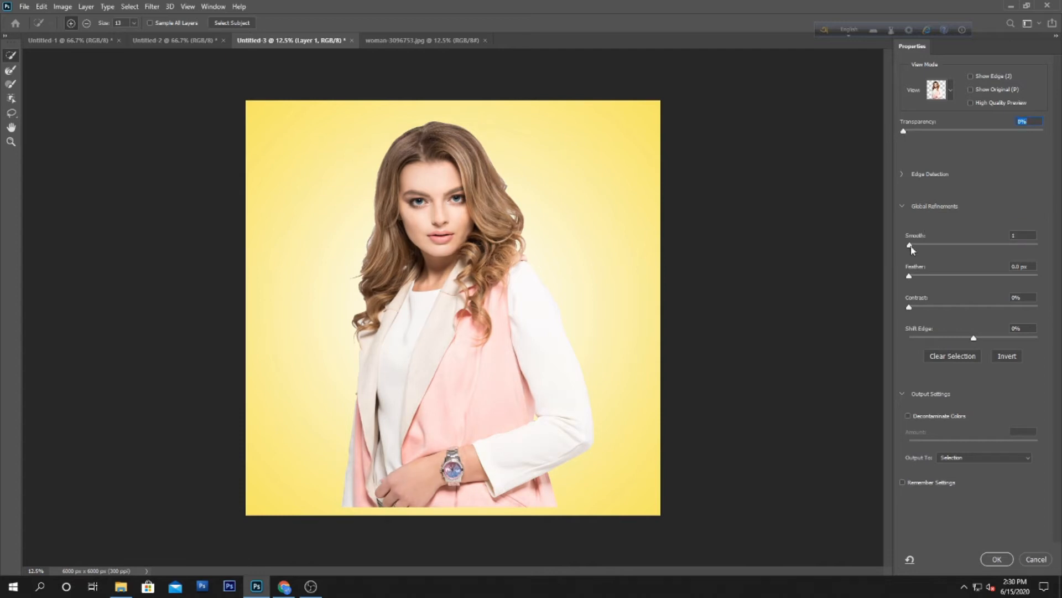
{"action": "left_click_drag", "start_coordinate": [911, 247], "coordinate": [912, 248]}
{"action": "left_click", "coordinate": [997, 559]}
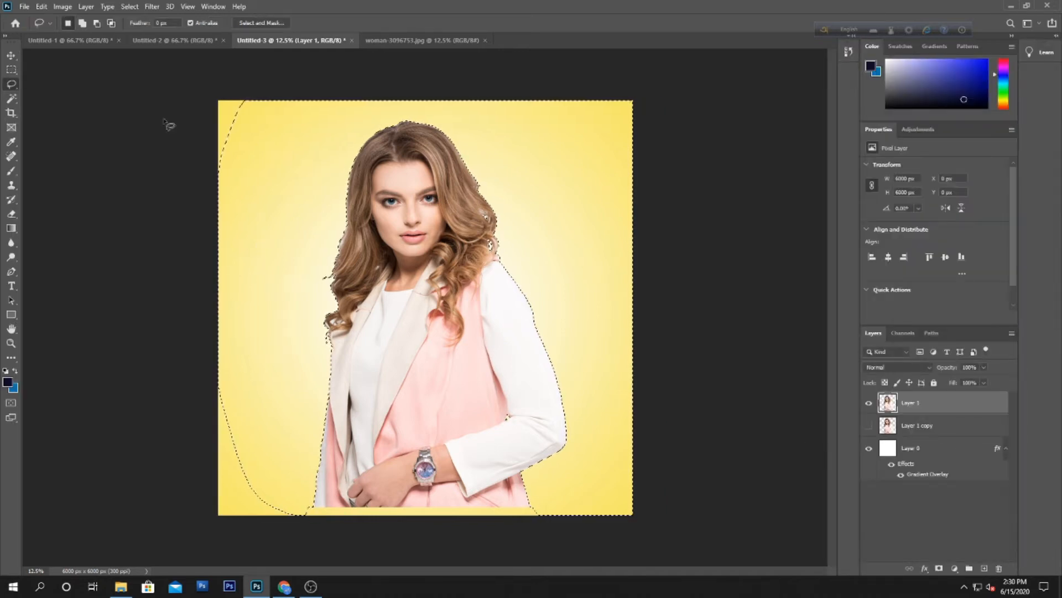
{"action": "key", "text": "v"}
{"action": "key", "text": "ctrl+d"}
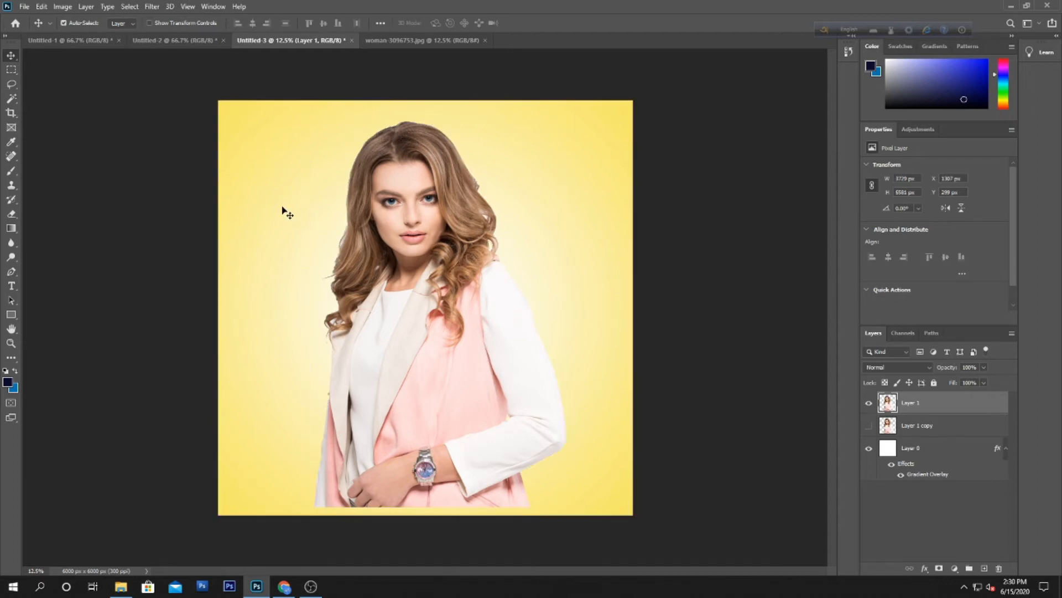
Step: Open the black dripping paint PNG image from the Desktop folder
{"action": "left_click", "coordinate": [26, 6]}
{"action": "left_click", "coordinate": [33, 29]}
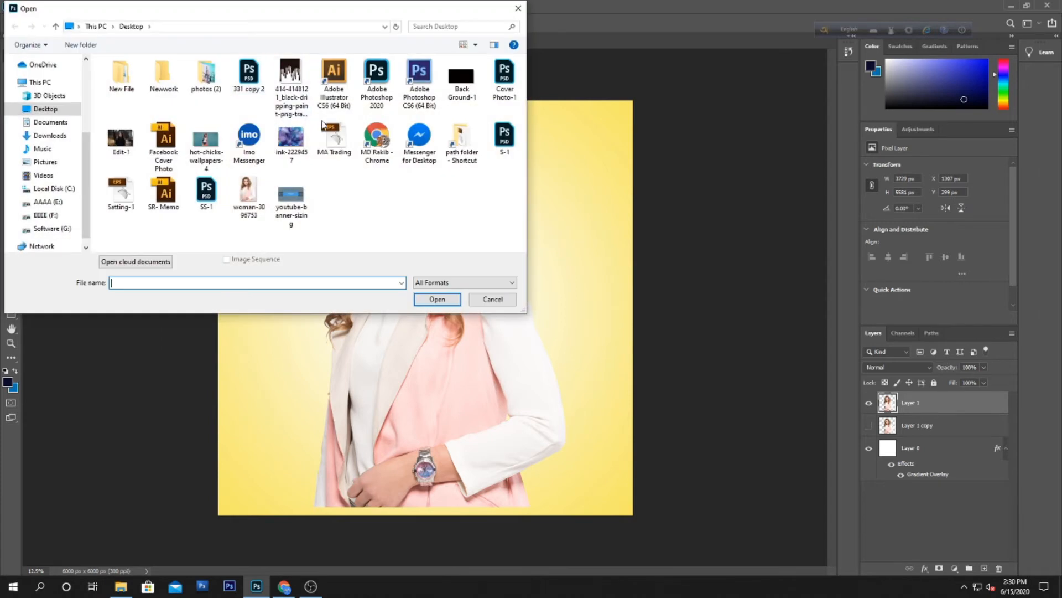
{"action": "double_click", "coordinate": [285, 76]}
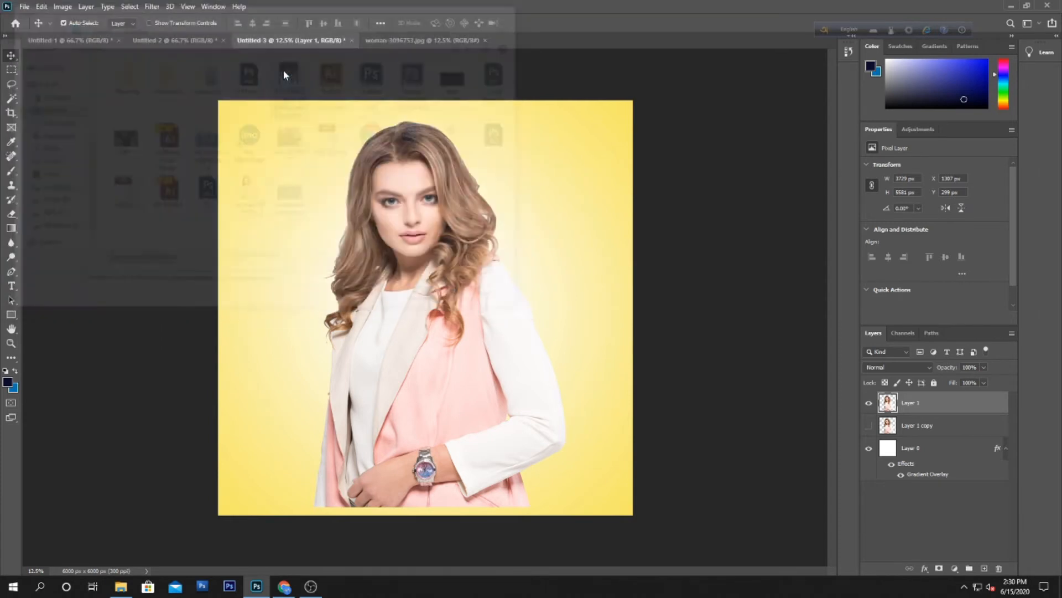
Step: Copy the black dripping paint from its own document into the Untitled-3 portrait as a layer above the woman
{"action": "mouse_move", "coordinate": [490, 211]}
{"action": "left_mouse_down"}
{"action": "mouse_move", "coordinate": [421, 41]}
{"action": "mouse_move", "coordinate": [423, 197]}
{"action": "left_mouse_up"}
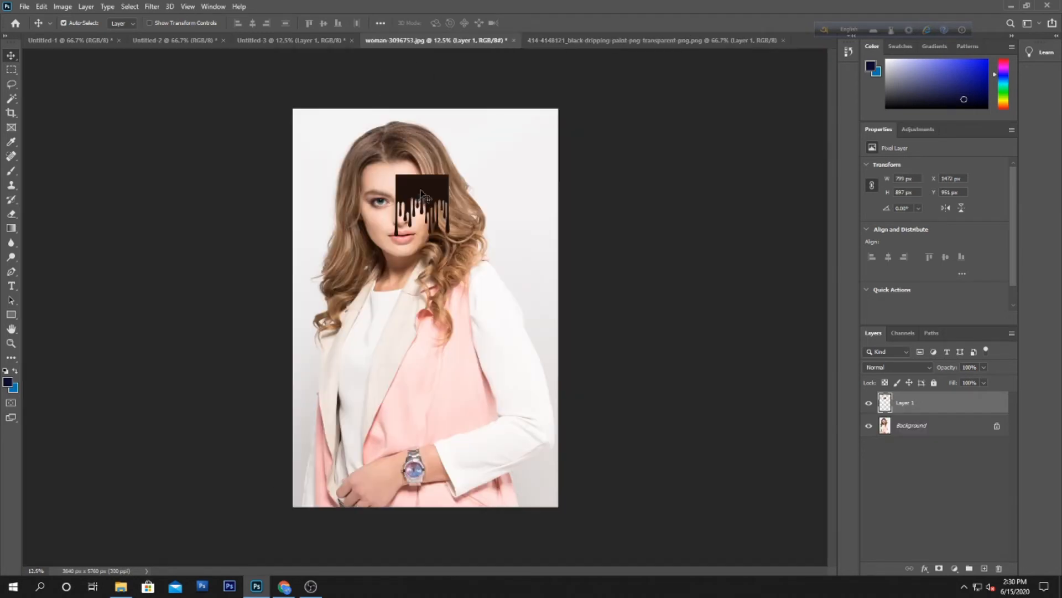
{"action": "key", "text": "ctrl+z"}
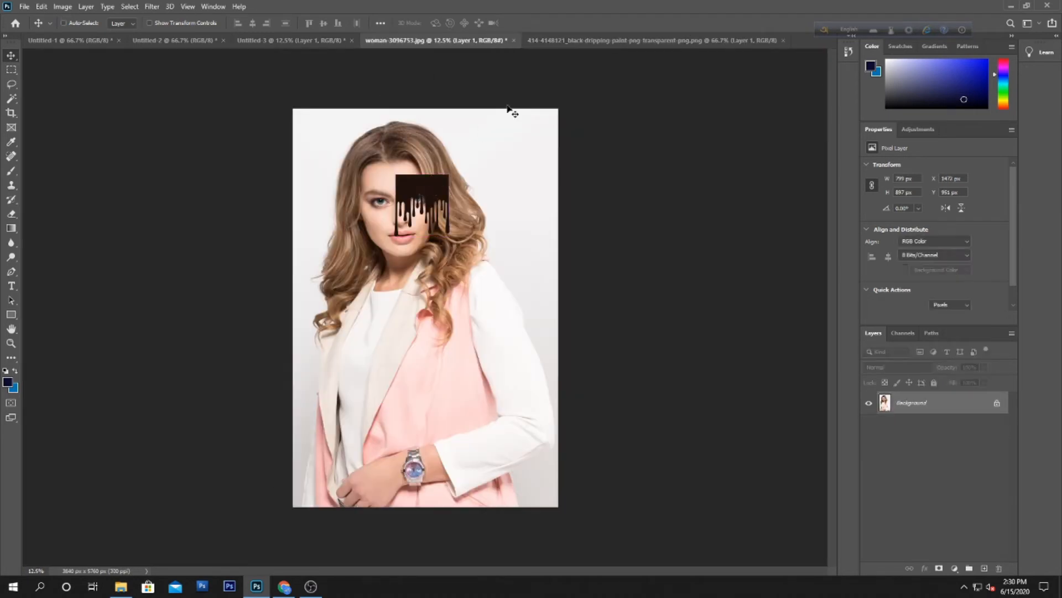
{"action": "left_click", "coordinate": [576, 44]}
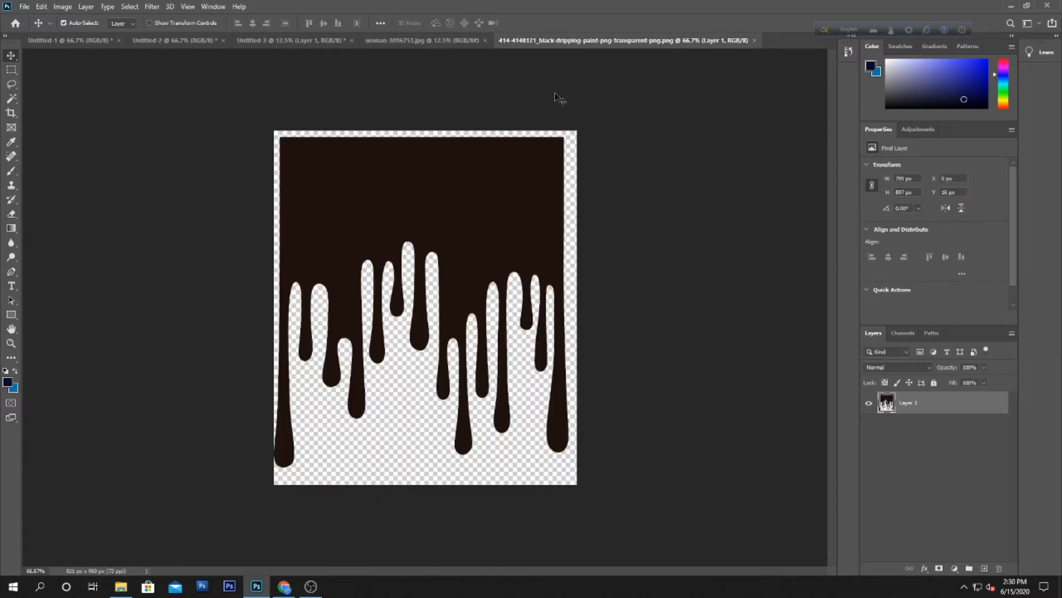
{"action": "mouse_move", "coordinate": [453, 219]}
{"action": "left_mouse_down"}
{"action": "mouse_move", "coordinate": [429, 103]}
{"action": "mouse_move", "coordinate": [320, 40]}
{"action": "mouse_move", "coordinate": [427, 255]}
{"action": "mouse_move", "coordinate": [354, 400]}
{"action": "mouse_move", "coordinate": [357, 285]}
{"action": "left_mouse_up"}
Step: Scale the dripping paint to about 3754 by 3285 px and position it over the woman's torso and arms
{"action": "key", "text": "ctrl+t"}
{"action": "mouse_move", "coordinate": [385, 332]}
{"action": "left_mouse_down"}
{"action": "mouse_move", "coordinate": [569, 435]}
{"action": "mouse_move", "coordinate": [566, 477]}
{"action": "left_mouse_up"}
{"action": "left_click_drag", "start_coordinate": [327, 480], "coordinate": [308, 492]}
{"action": "left_click_drag", "start_coordinate": [385, 349], "coordinate": [381, 348]}
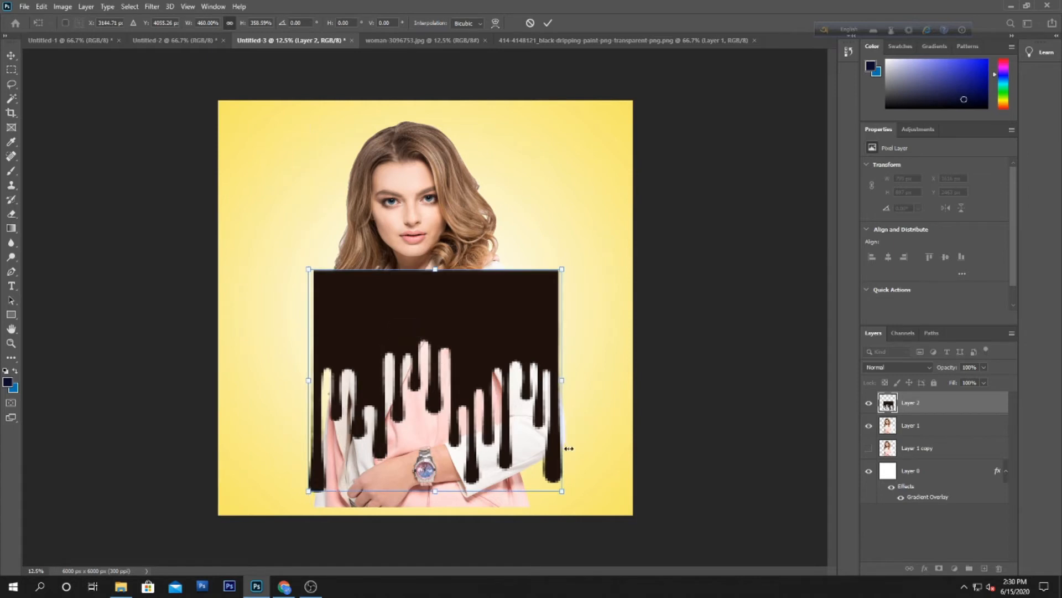
{"action": "left_click_drag", "start_coordinate": [564, 496], "coordinate": [586, 485]}
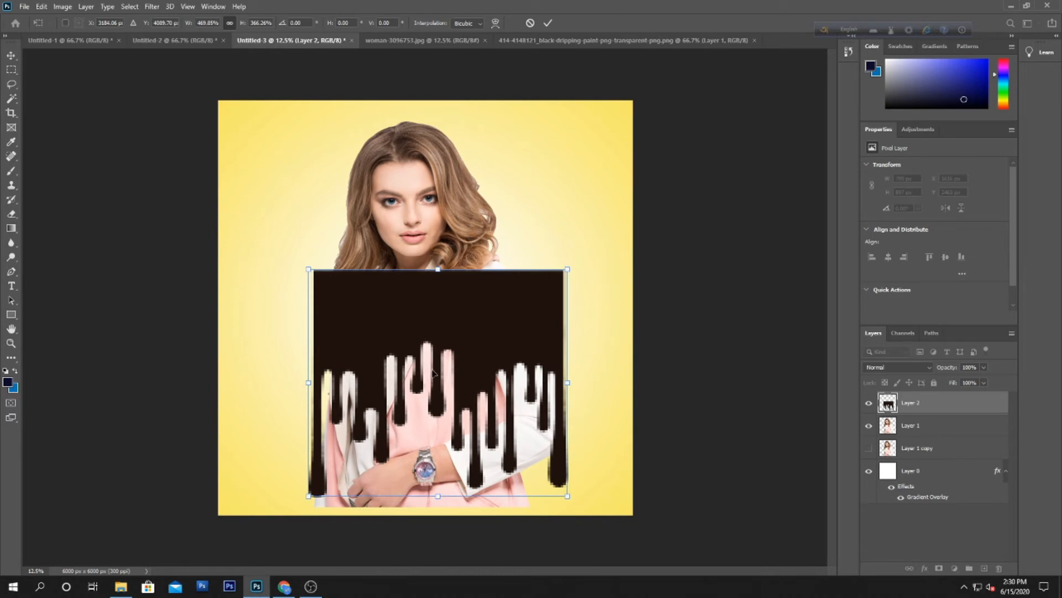
{"action": "left_click_drag", "start_coordinate": [434, 374], "coordinate": [422, 349]}
{"action": "key", "text": "Return"}
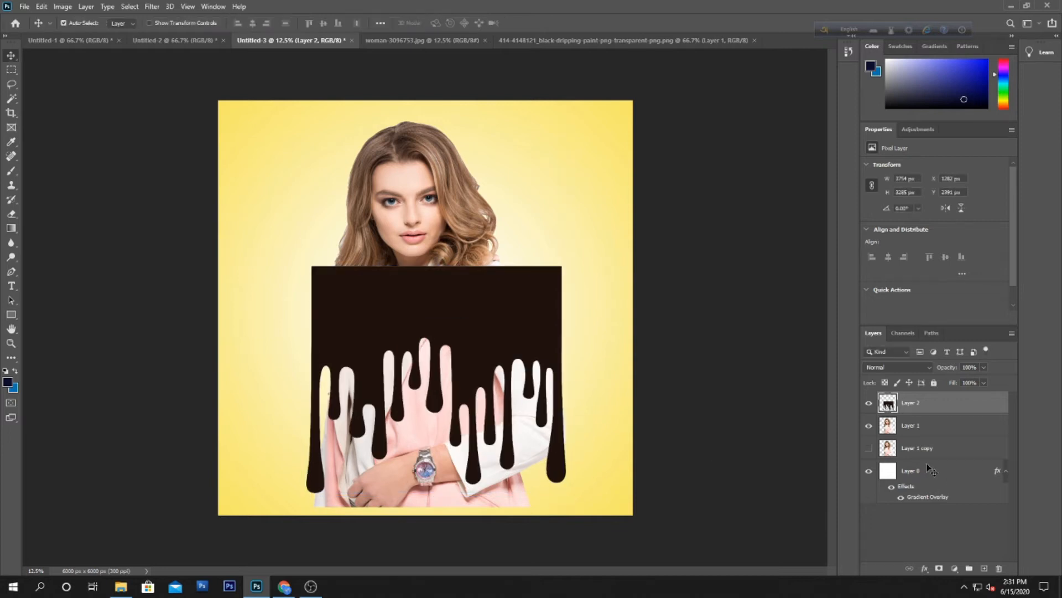
Step: Load the drip shape as a selection and delete the black paint from Layer 2
{"action": "left_click", "coordinate": [888, 403], "text": "ctrl"}
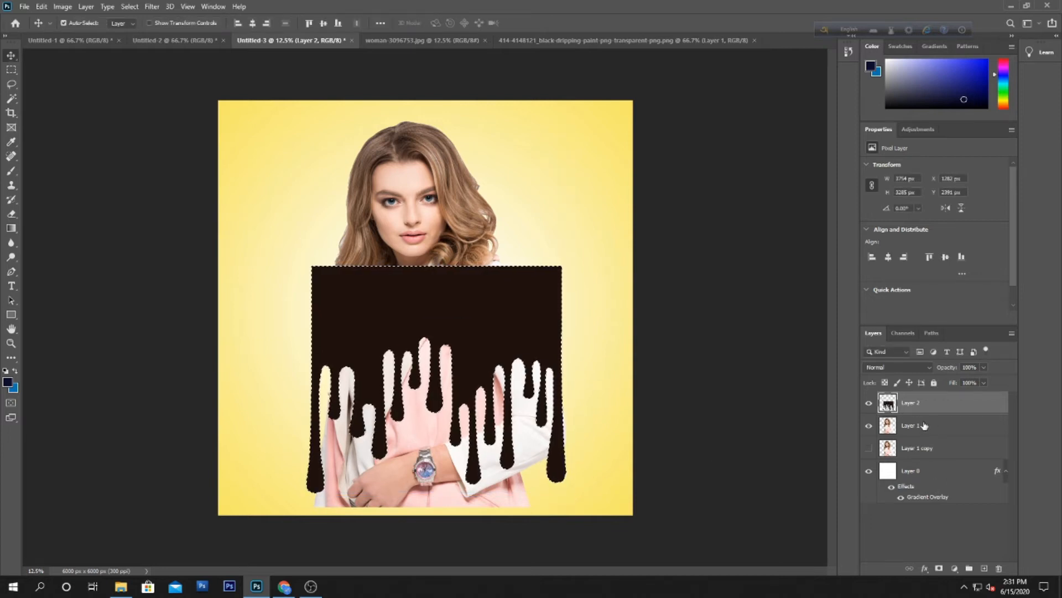
{"action": "key", "text": "Delete"}
Step: Add the head and shoulders area to the selection with the Lasso, invert it, delete the rest of Layer 1 with Layer 2 hidden, and deselect
{"action": "left_click", "coordinate": [924, 425]}
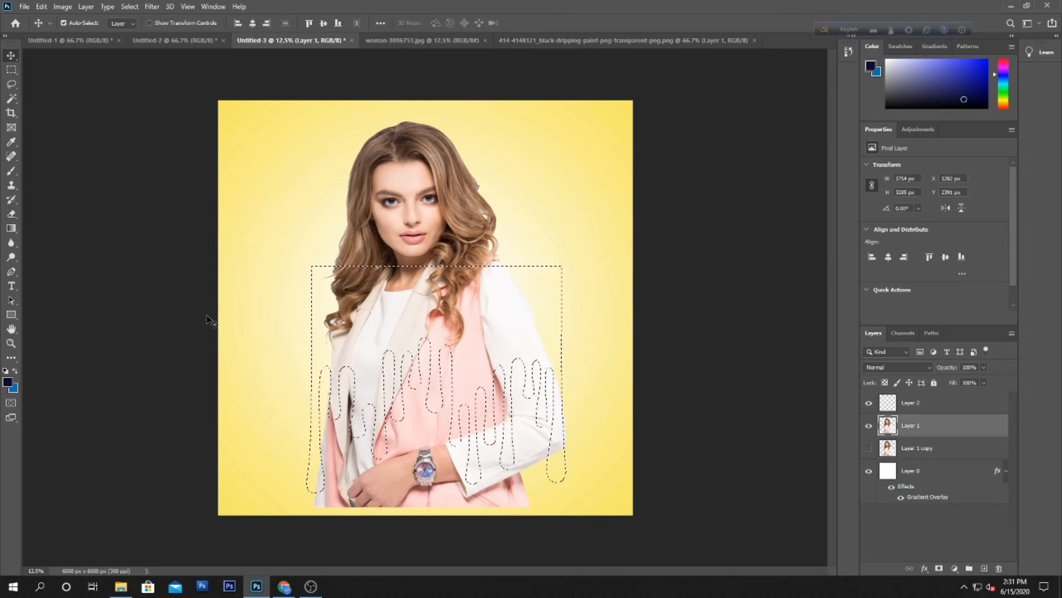
{"action": "left_click", "coordinate": [11, 84]}
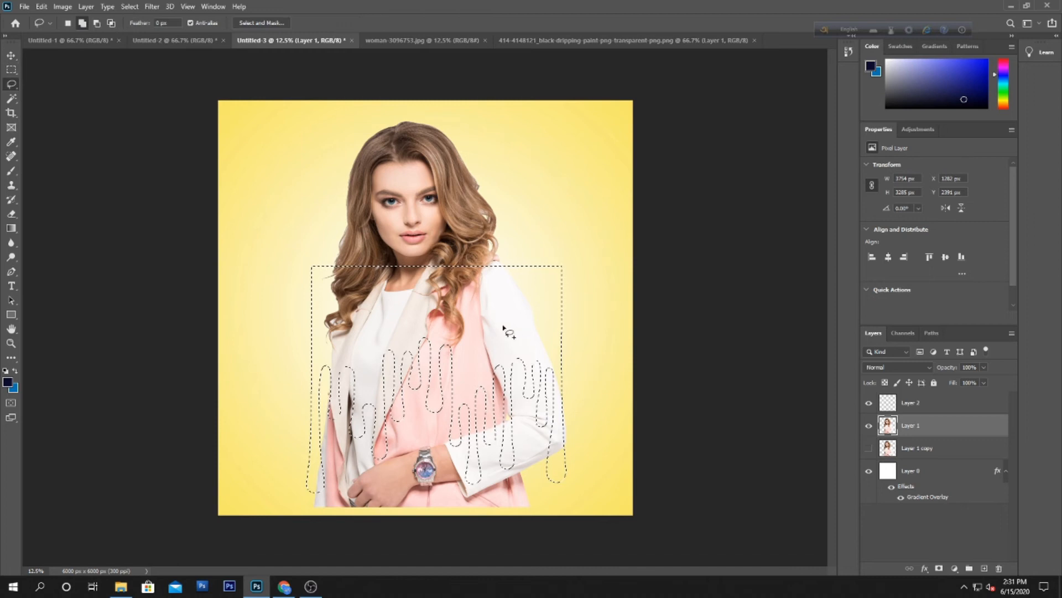
{"action": "mouse_move", "coordinate": [611, 201]}
{"action": "left_mouse_down"}
{"action": "mouse_move", "coordinate": [486, 78]}
{"action": "mouse_move", "coordinate": [322, 101]}
{"action": "mouse_move", "coordinate": [263, 235]}
{"action": "mouse_move", "coordinate": [287, 313]}
{"action": "mouse_move", "coordinate": [364, 333]}
{"action": "mouse_move", "coordinate": [339, 342]}
{"action": "left_mouse_up"}
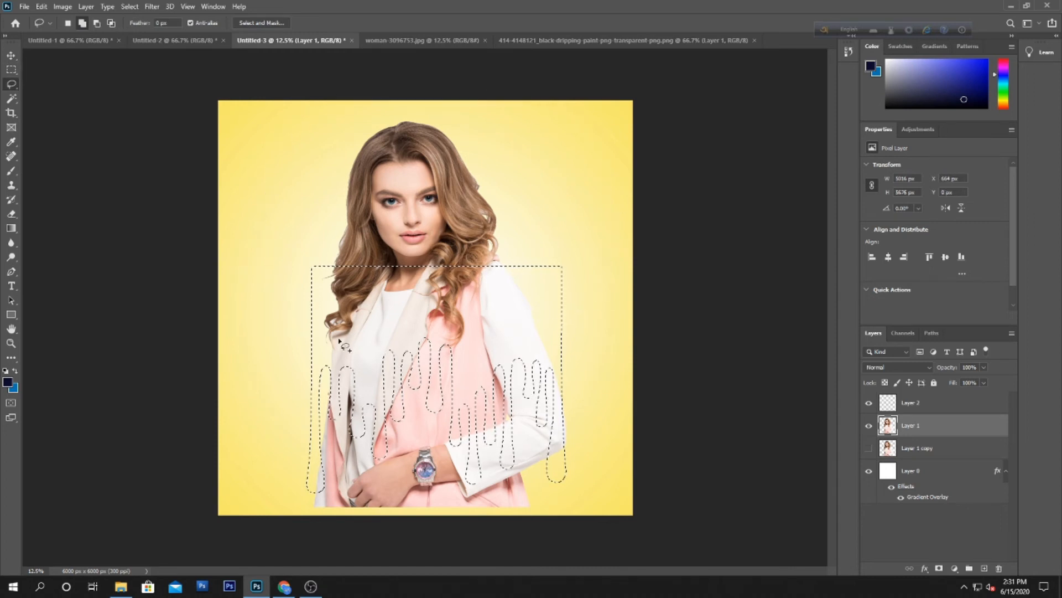
{"action": "key", "text": "ctrl+shift+i"}
{"action": "left_click", "coordinate": [869, 402]}
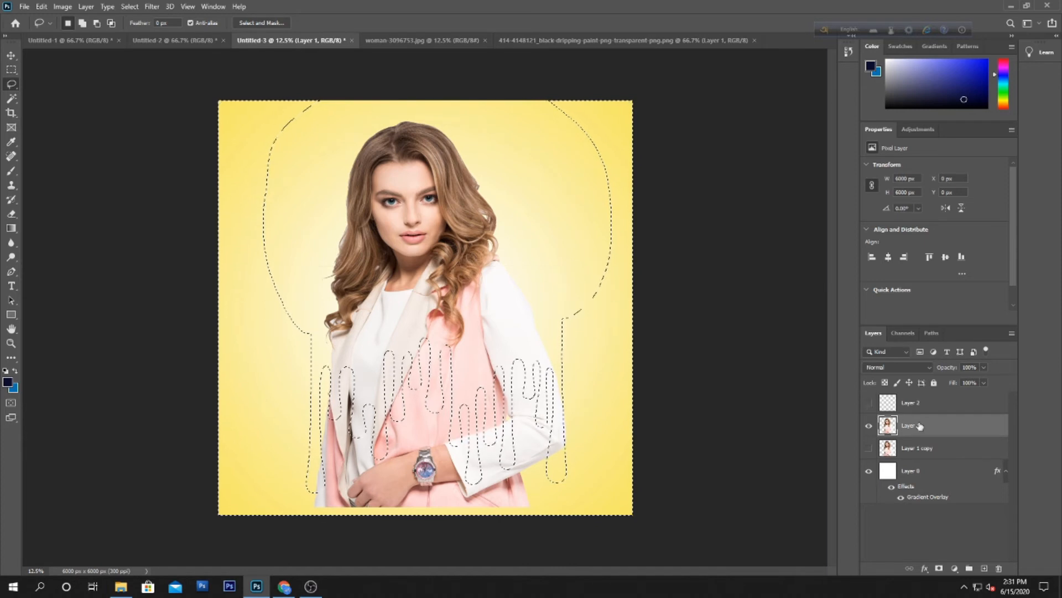
{"action": "key", "text": "Delete"}
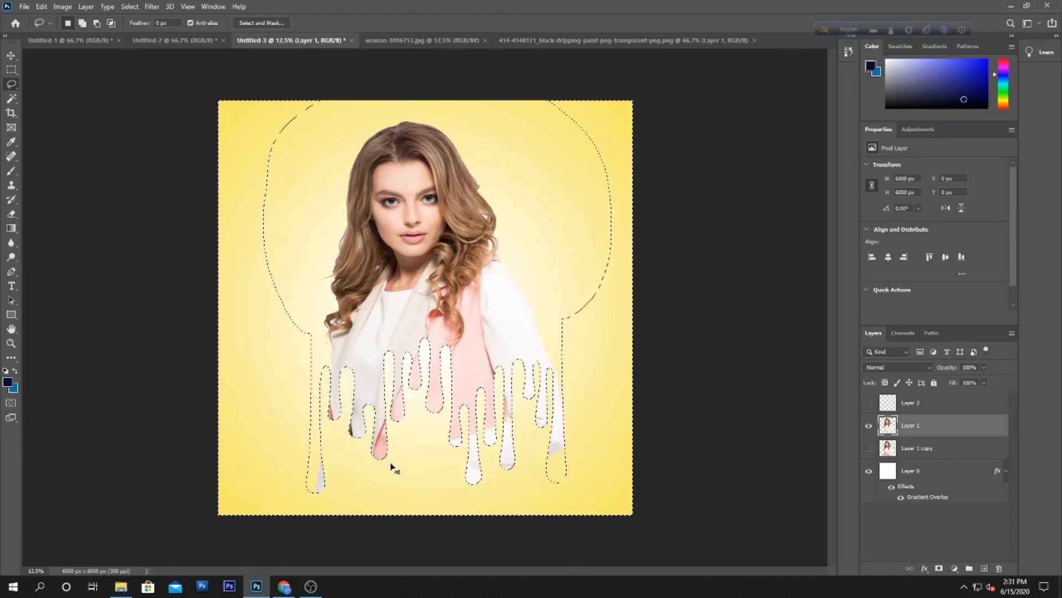
{"action": "key", "text": "ctrl+d"}
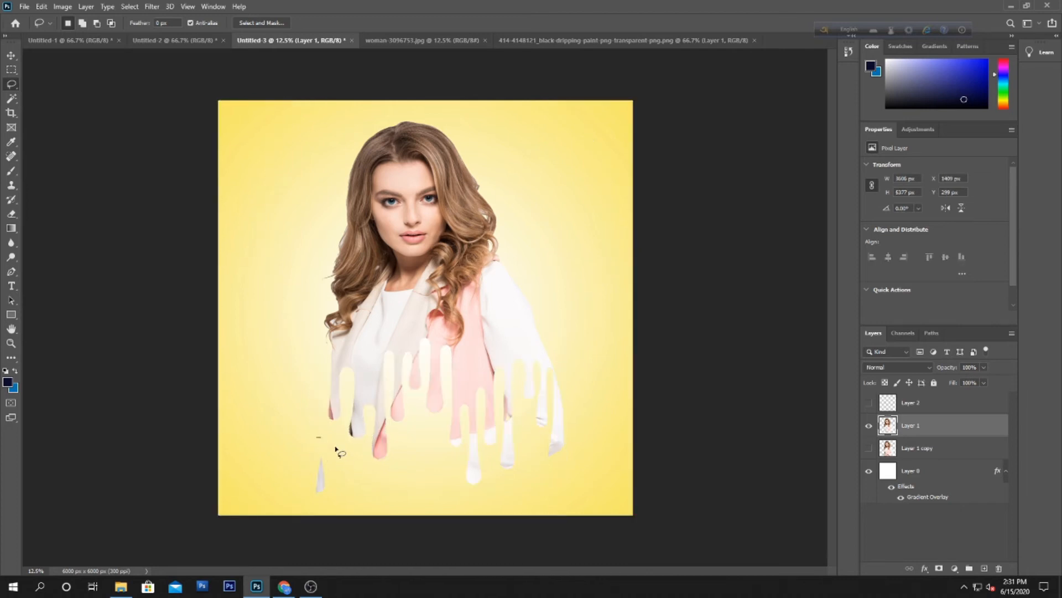
Step: Remove the stray fragments beside the lower-left drips and duplicate Layer 1 beneath itself, keeping the original selected
{"action": "left_click_drag", "start_coordinate": [243, 419], "coordinate": [244, 418]}
{"action": "key", "text": "ctrl+d"}
{"action": "mouse_move", "coordinate": [922, 425]}
{"action": "left_mouse_down"}
{"action": "mouse_move", "coordinate": [910, 429]}
{"action": "mouse_move", "coordinate": [921, 438]}
{"action": "left_mouse_up"}
{"action": "left_click", "coordinate": [919, 426]}
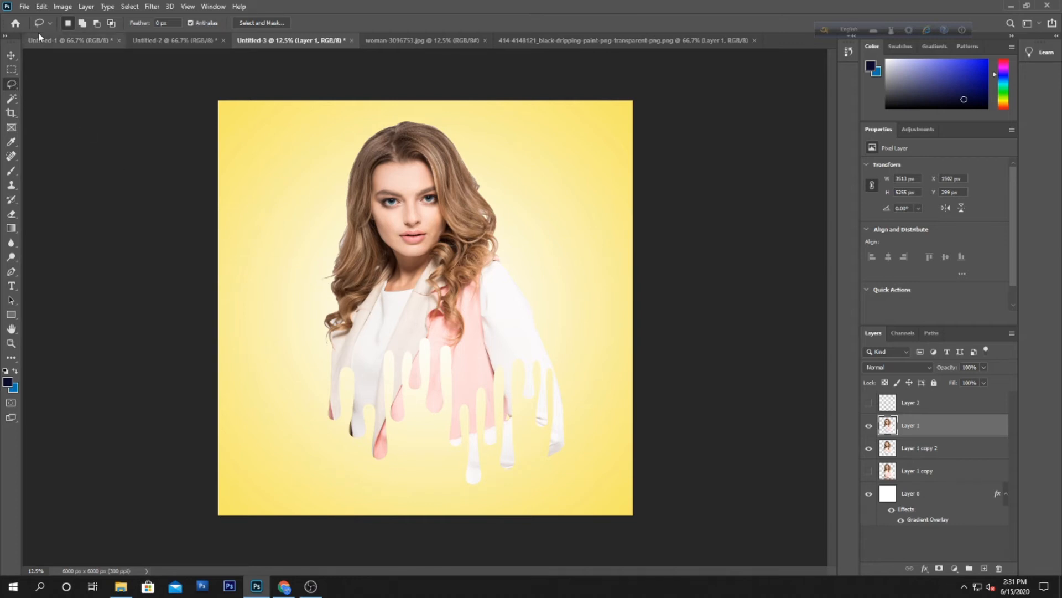
Step: Activate the Brush tool
{"action": "left_click", "coordinate": [10, 143]}
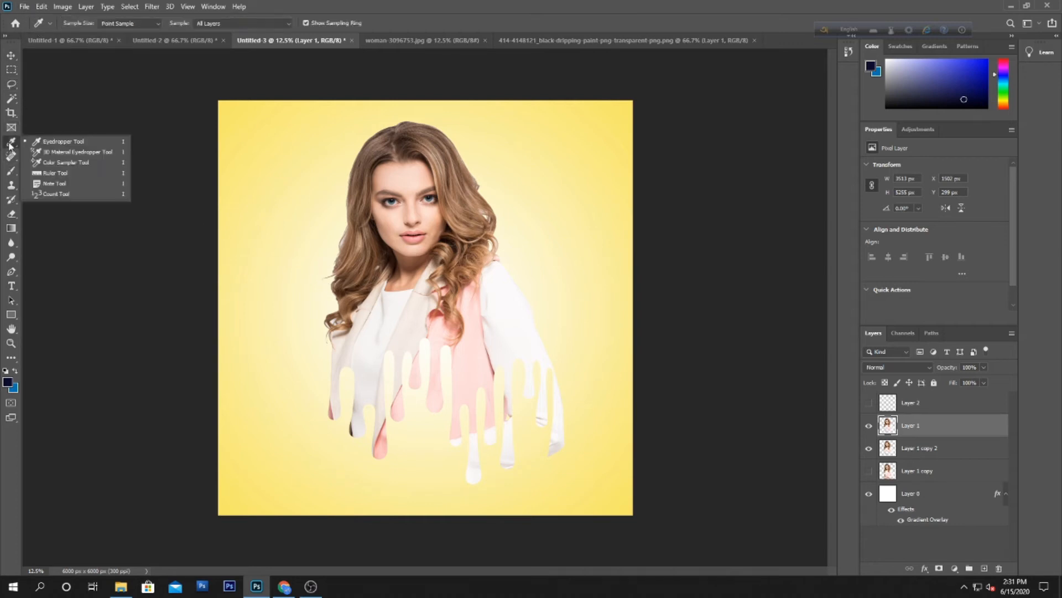
{"action": "left_click", "coordinate": [50, 149]}
{"action": "left_click", "coordinate": [11, 170]}
{"action": "right_click", "coordinate": [11, 170]}
{"action": "left_click", "coordinate": [55, 172]}
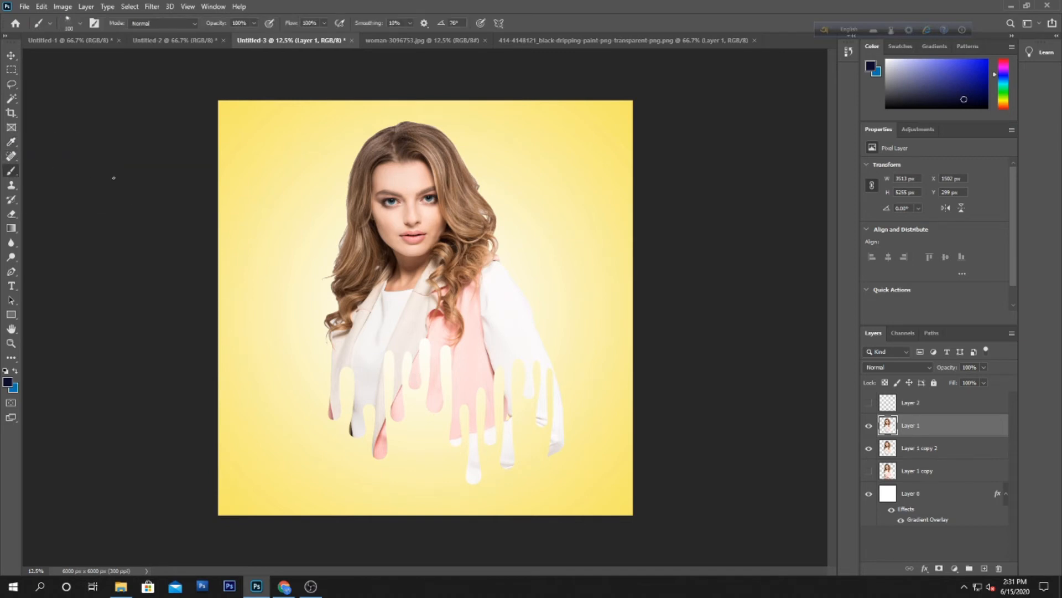
{"action": "right_click", "coordinate": [12, 171]}
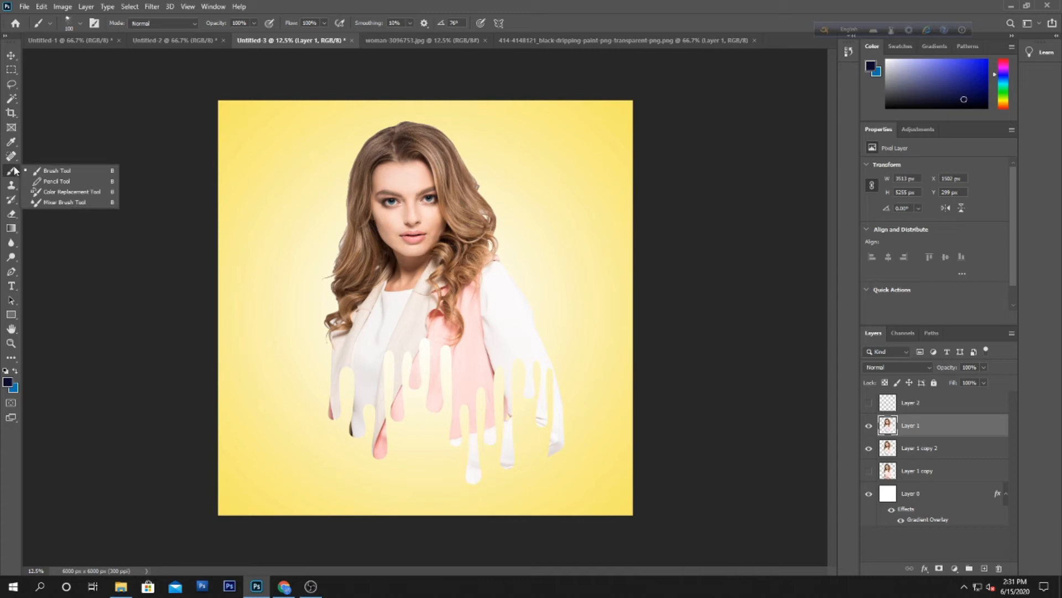
{"action": "left_click", "coordinate": [51, 170]}
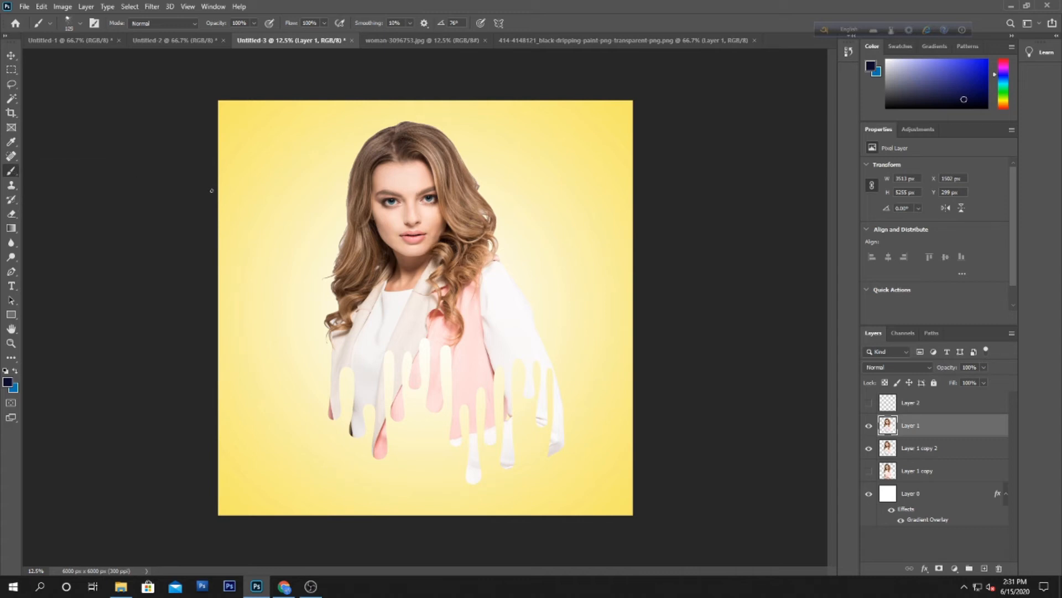
Step: Enlarge the splatter brush tip to about 1100 px
{"action": "key", "text": "bracketright"}
{"action": "key", "text": "bracketright"}
{"action": "key", "text": "bracketright"}
{"action": "key", "text": "bracketright"}
{"action": "key", "text": "bracketright"}
{"action": "key", "text": "bracketright"}
{"action": "key", "text": "bracketright"}
{"action": "key", "text": "bracketright"}
{"action": "key", "text": "bracketright"}
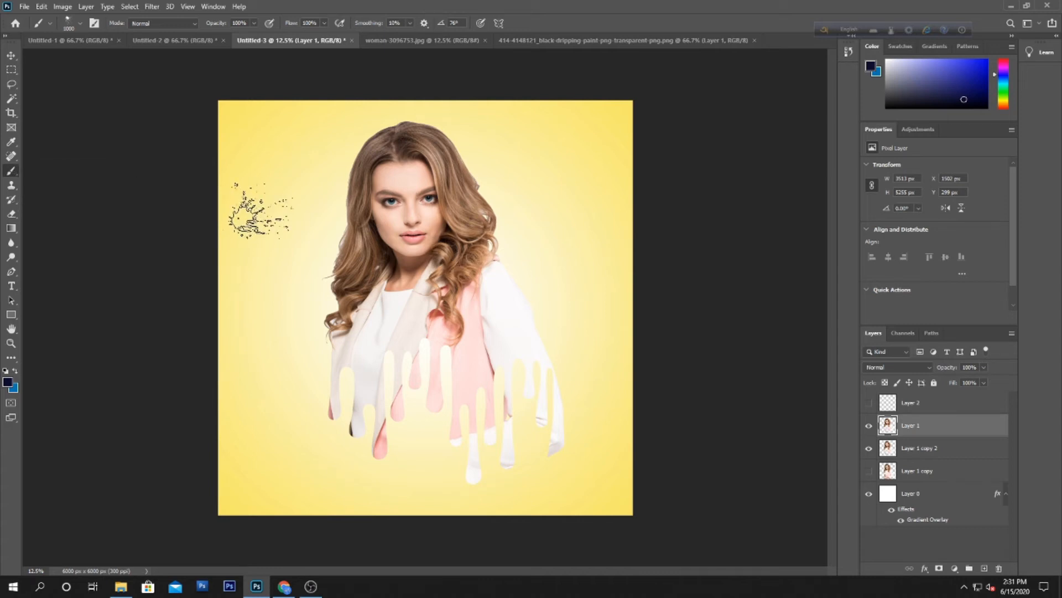
Step: Choose the highlighted splat5 preset from the splatter_photoshop_brushes set
{"action": "left_click", "coordinate": [70, 24]}
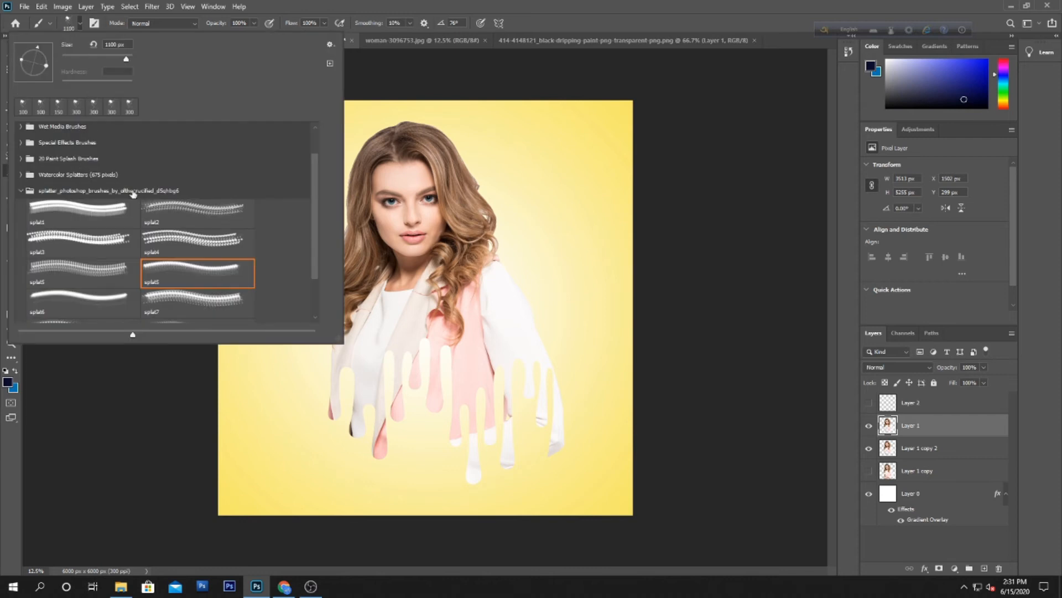
{"action": "left_click", "coordinate": [181, 273]}
{"action": "left_click", "coordinate": [367, 235]}
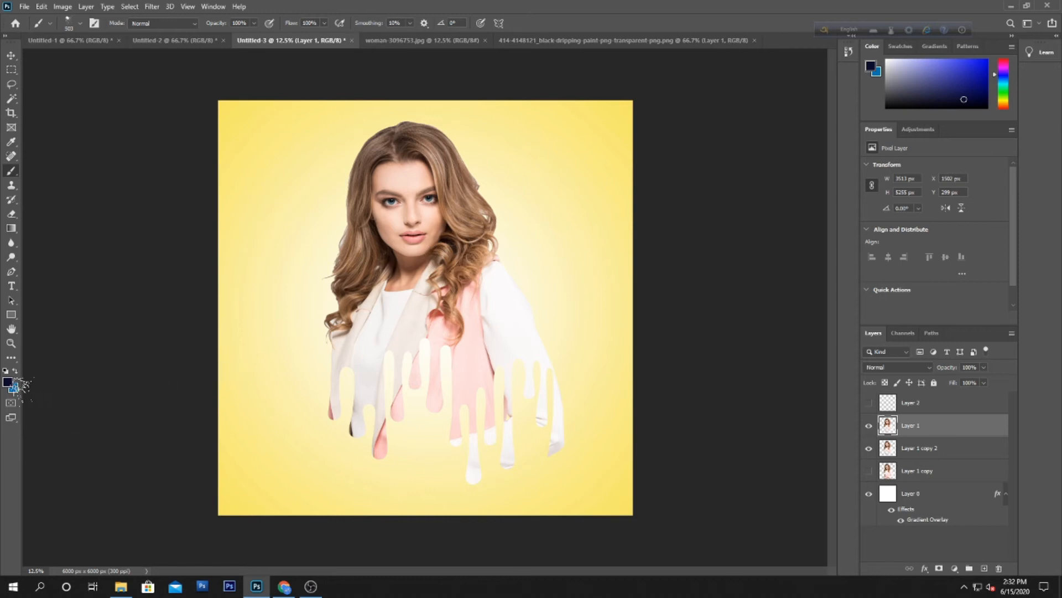
Step: Set the background color to the darker blue 0a5885
{"action": "left_click", "coordinate": [12, 387]}
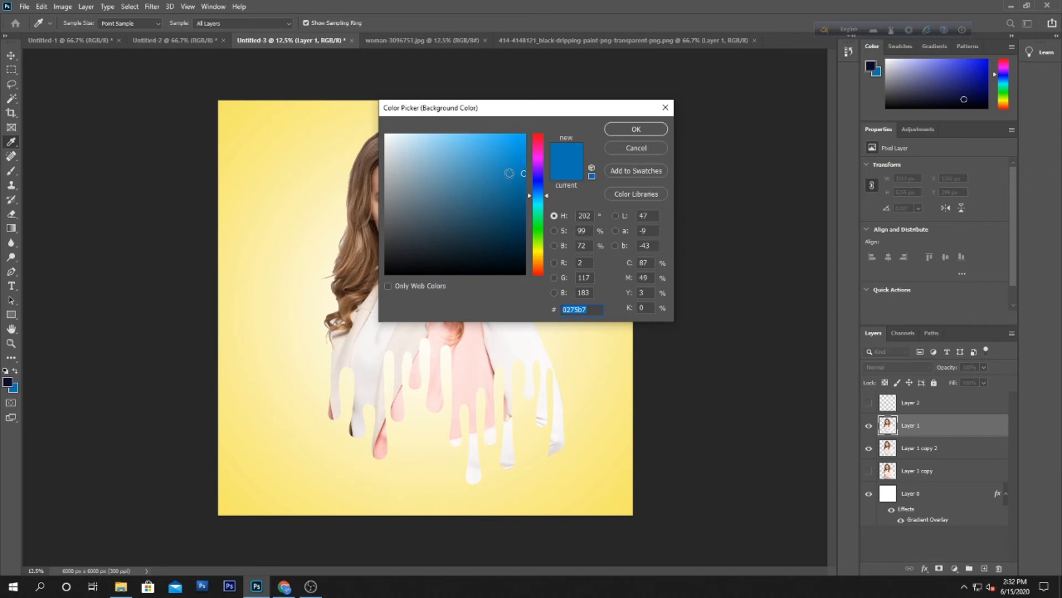
{"action": "left_click", "coordinate": [515, 201]}
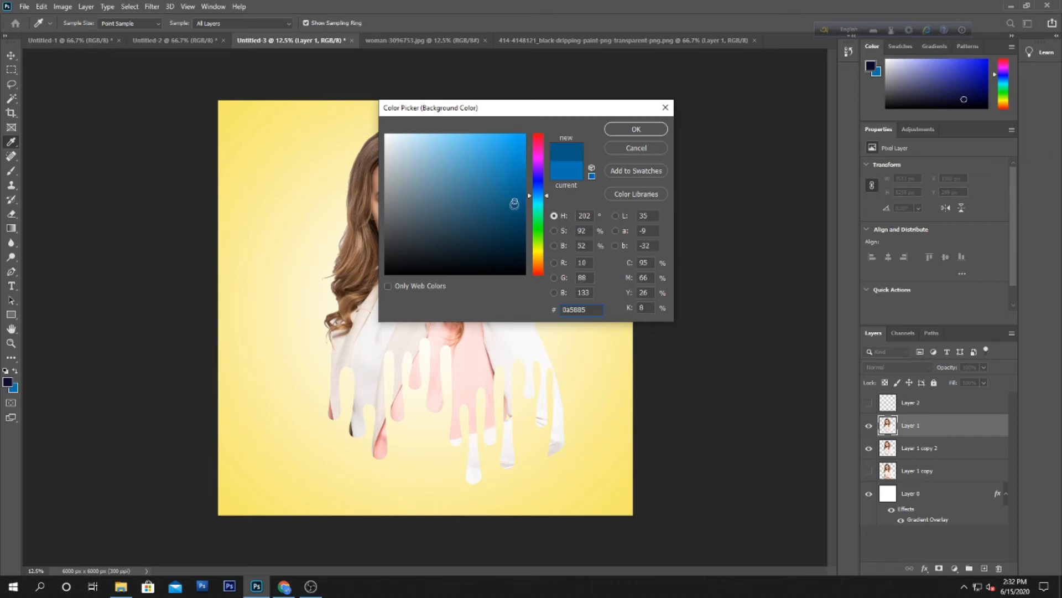
{"action": "left_click", "coordinate": [635, 148]}
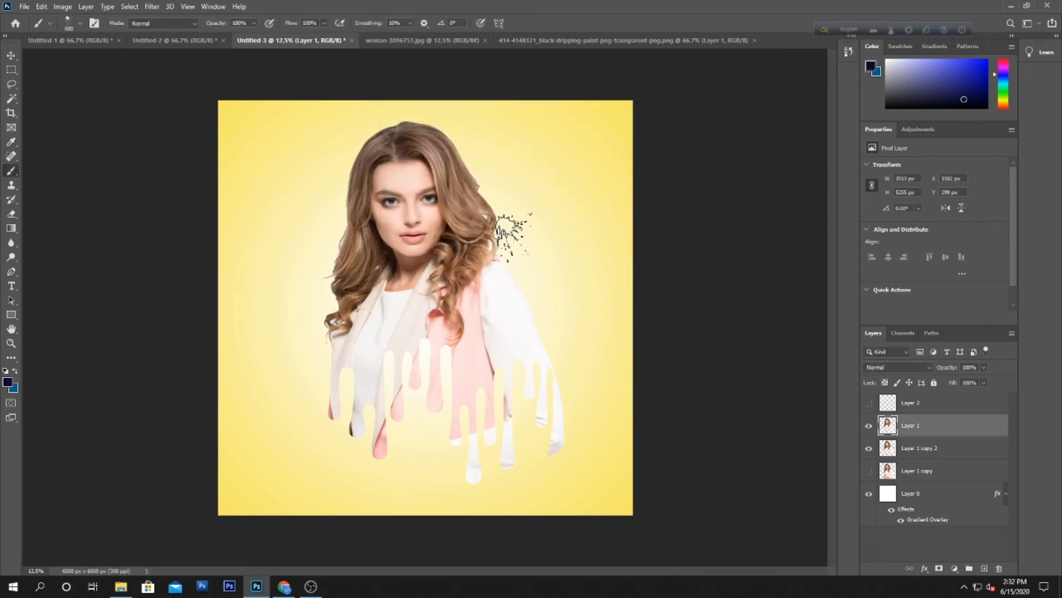
Step: Rotate the splat5 brush tip to 90° and enlarge it to 1200 px
{"action": "left_click", "coordinate": [68, 29]}
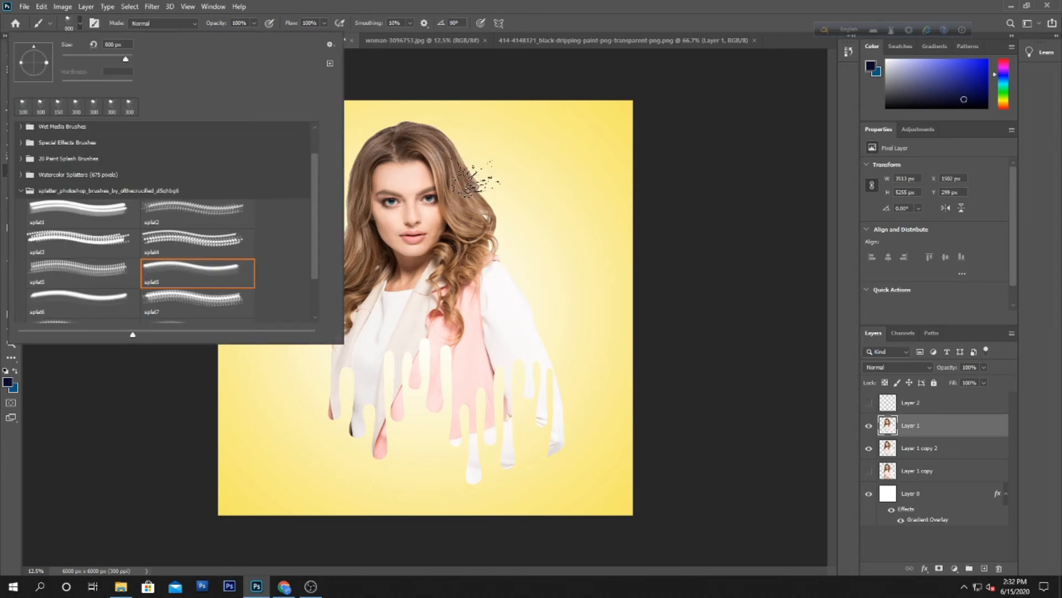
{"action": "left_click", "coordinate": [474, 178]}
{"action": "key", "text": "bracketright"}
{"action": "key", "text": "bracketright"}
{"action": "key", "text": "bracketright"}
{"action": "key", "text": "bracketright"}
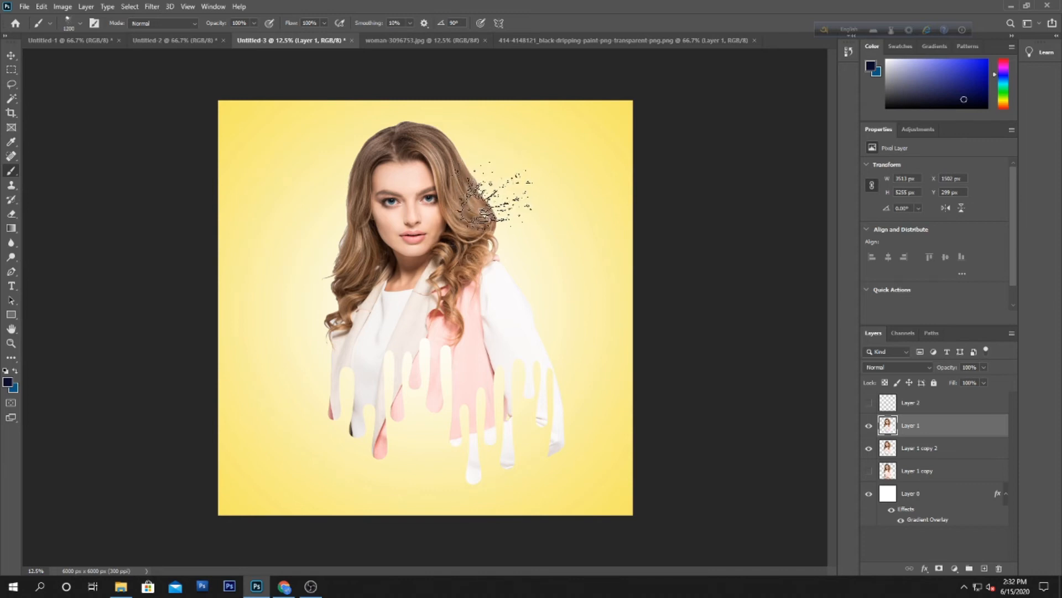
{"action": "left_click_drag", "start_coordinate": [952, 406], "coordinate": [951, 435]}
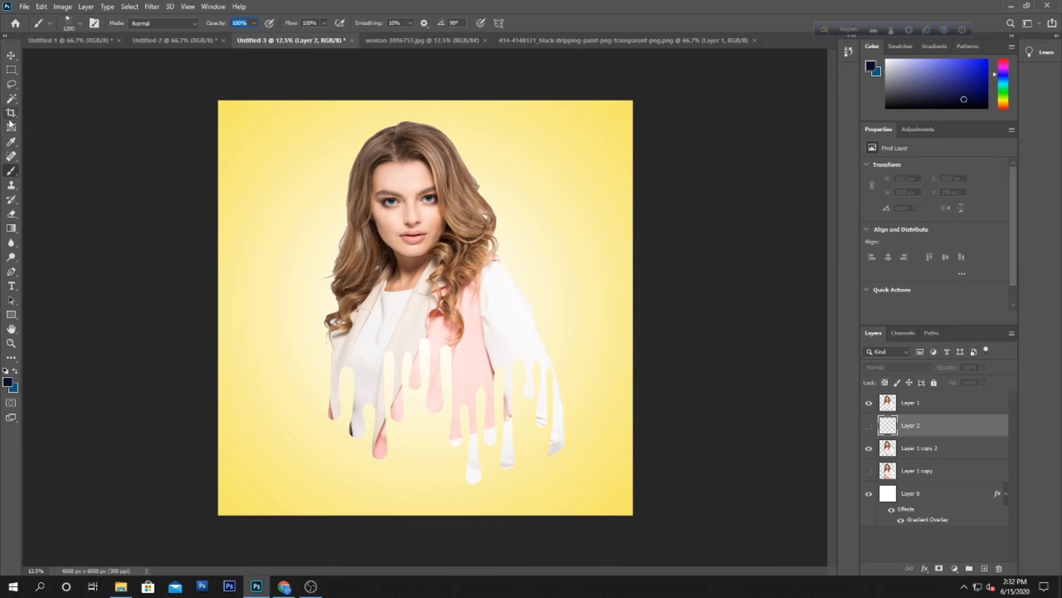
{"action": "left_click", "coordinate": [868, 425]}
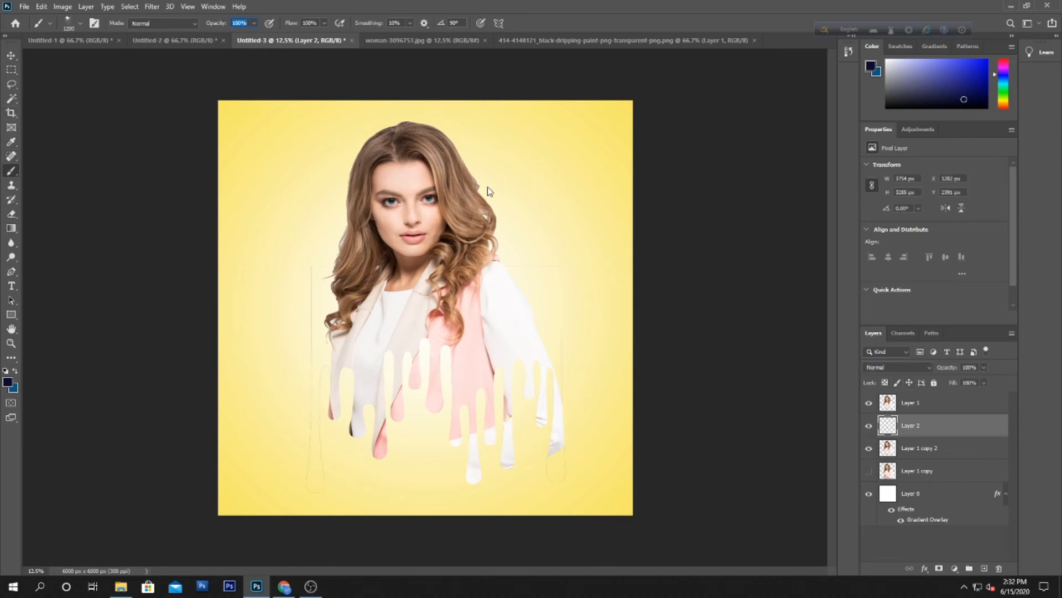
{"action": "left_click", "coordinate": [869, 425]}
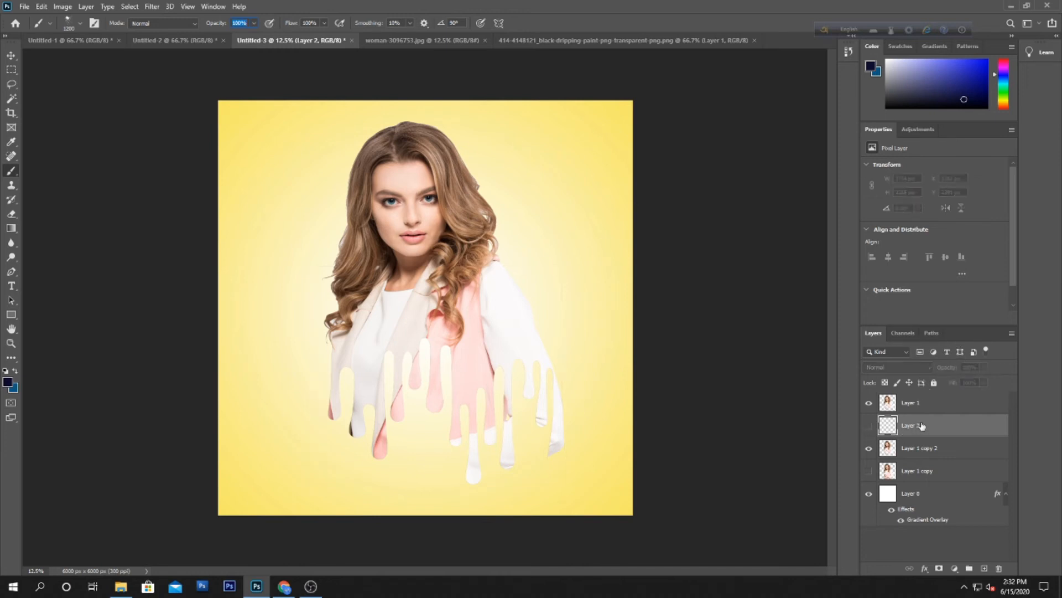
{"action": "left_click_drag", "start_coordinate": [922, 426], "coordinate": [924, 399]}
Step: Create a new empty layer and place it between Layer 1 and Layer 1 copy 2
{"action": "key", "text": "ctrl+shift+n"}
{"action": "key", "text": "Return"}
{"action": "left_click_drag", "start_coordinate": [914, 404], "coordinate": [910, 459]}
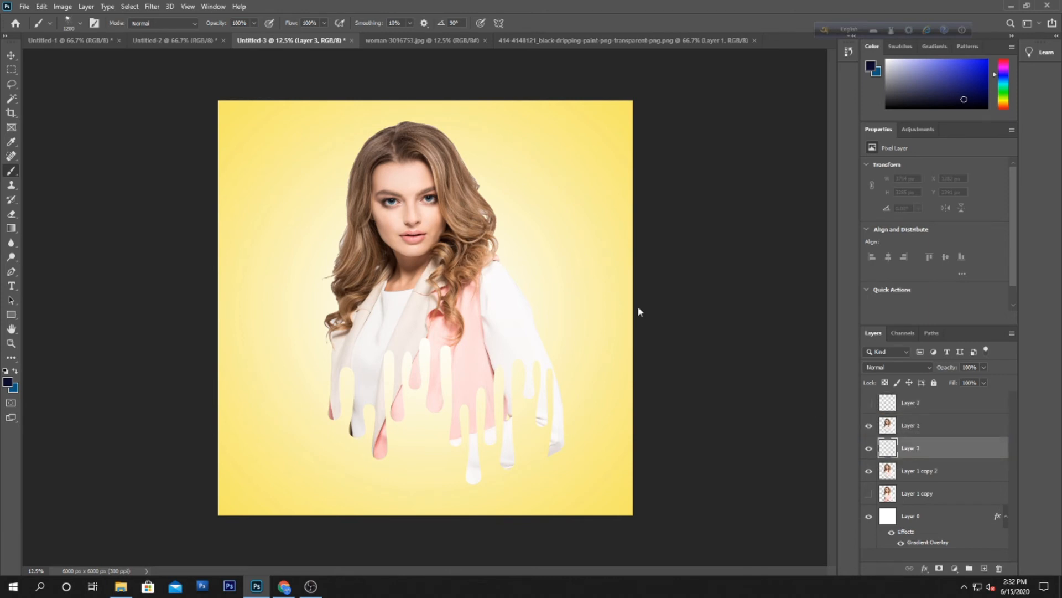
Step: Stamp dark navy splatters on Layer 3 behind the woman, from her right-hand shoulder in the picture up over the top of her head
{"action": "left_click", "coordinate": [523, 239]}
{"action": "mouse_move", "coordinate": [522, 239]}
{"action": "left_mouse_down"}
{"action": "mouse_move", "coordinate": [512, 179]}
{"action": "mouse_move", "coordinate": [480, 142]}
{"action": "mouse_move", "coordinate": [451, 174]}
{"action": "mouse_move", "coordinate": [483, 246]}
{"action": "mouse_move", "coordinate": [525, 253]}
{"action": "mouse_move", "coordinate": [509, 276]}
{"action": "mouse_move", "coordinate": [528, 316]}
{"action": "left_mouse_up"}
{"action": "left_click", "coordinate": [520, 287]}
{"action": "left_click", "coordinate": [514, 267]}
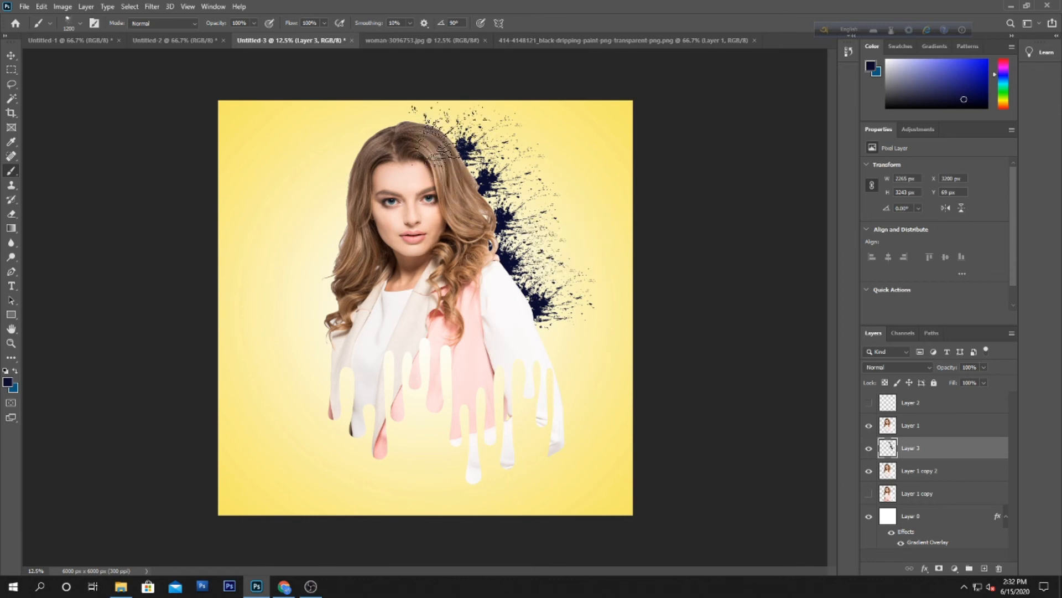
{"action": "left_click", "coordinate": [434, 124]}
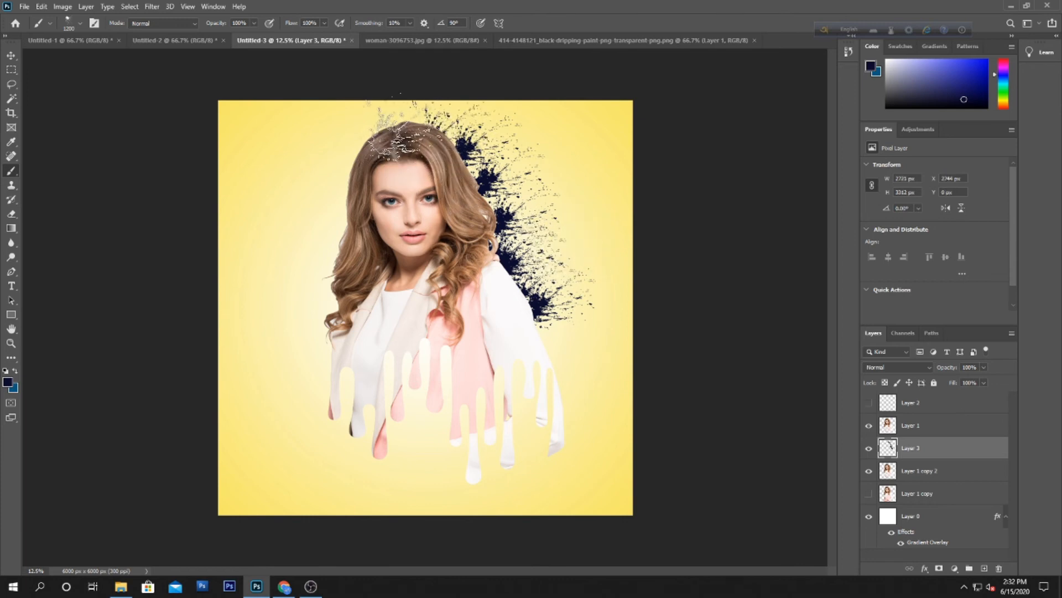
{"action": "left_click", "coordinate": [410, 138]}
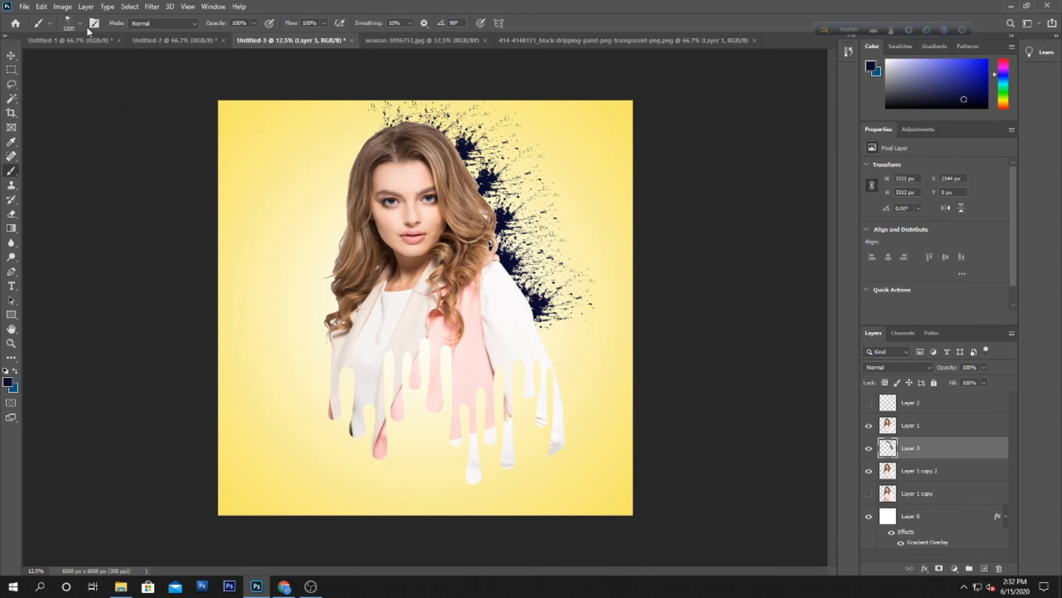
Step: Rotate the splatter brush to -168° and stamp dark navy splatters behind the hair on the portrait's left side
{"action": "left_click", "coordinate": [70, 26]}
{"action": "left_click_drag", "start_coordinate": [34, 51], "coordinate": [15, 67]}
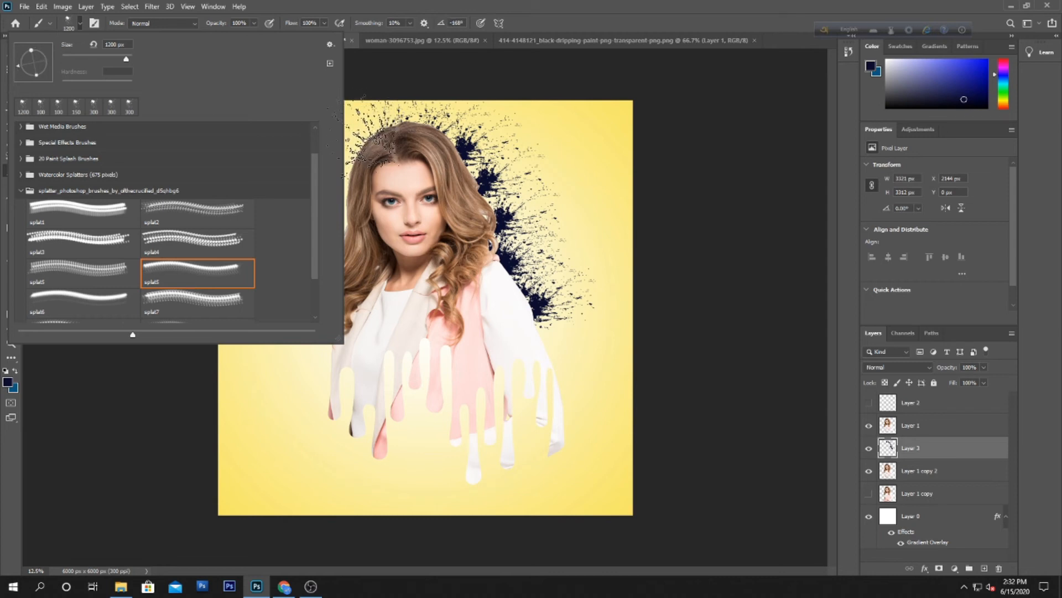
{"action": "left_click", "coordinate": [368, 133]}
{"action": "left_click", "coordinate": [344, 186]}
{"action": "left_click", "coordinate": [337, 240]}
{"action": "left_click", "coordinate": [332, 194]}
{"action": "left_click", "coordinate": [327, 260]}
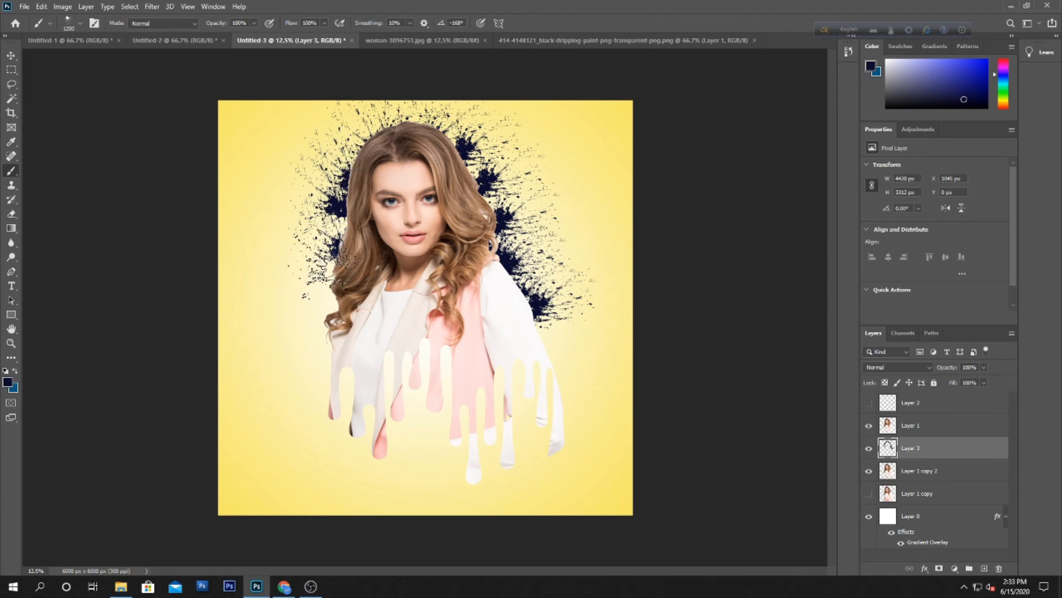
Step: Stamp dark navy splatters on Layer 3 behind the lower curls on the portrait's left side, down to the shoulder
{"action": "left_click", "coordinate": [335, 311]}
{"action": "left_click", "coordinate": [327, 327]}
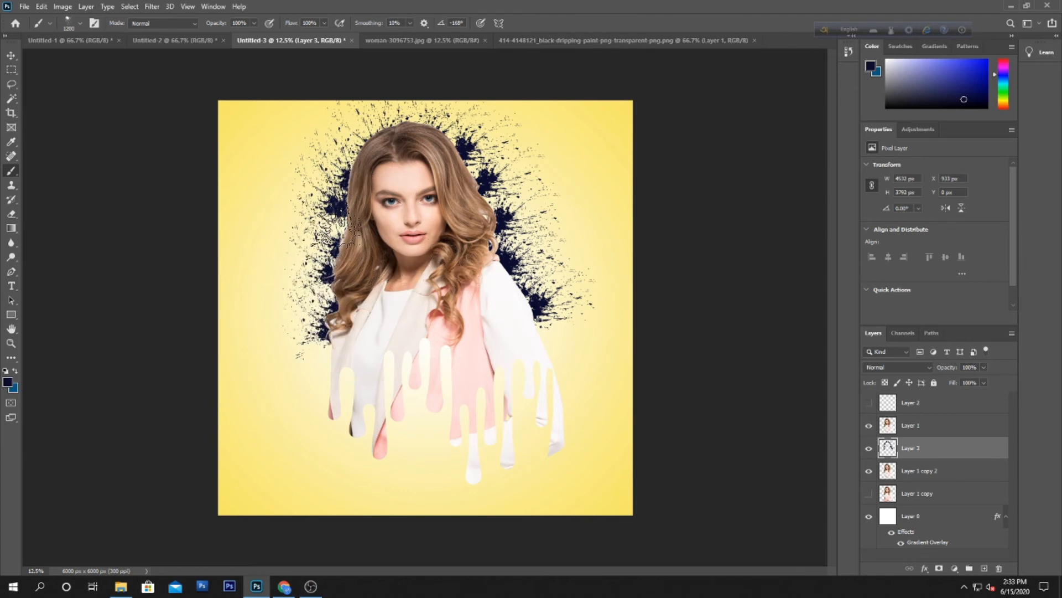
Step: Reduce the splatter brush to 400 px and stamp small isolated splatters around the portrait, mostly on its left side, with two on its right
{"action": "key", "text": "bracketleft"}
{"action": "key", "text": "bracketleft"}
{"action": "key", "text": "bracketleft"}
{"action": "key", "text": "bracketleft"}
{"action": "key", "text": "bracketleft"}
{"action": "key", "text": "bracketleft"}
{"action": "key", "text": "bracketleft"}
{"action": "key", "text": "bracketleft"}
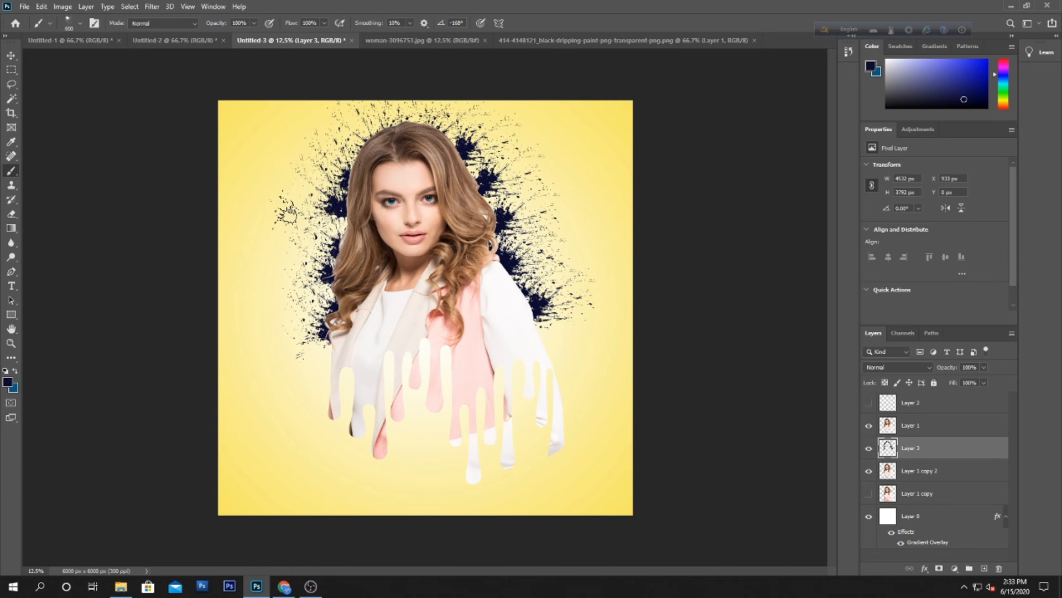
{"action": "left_click", "coordinate": [275, 228]}
{"action": "left_click", "coordinate": [282, 269]}
{"action": "left_click", "coordinate": [292, 306]}
{"action": "left_click", "coordinate": [293, 170]}
{"action": "left_click", "coordinate": [256, 143]}
{"action": "left_click", "coordinate": [555, 173]}
{"action": "left_click", "coordinate": [585, 260]}
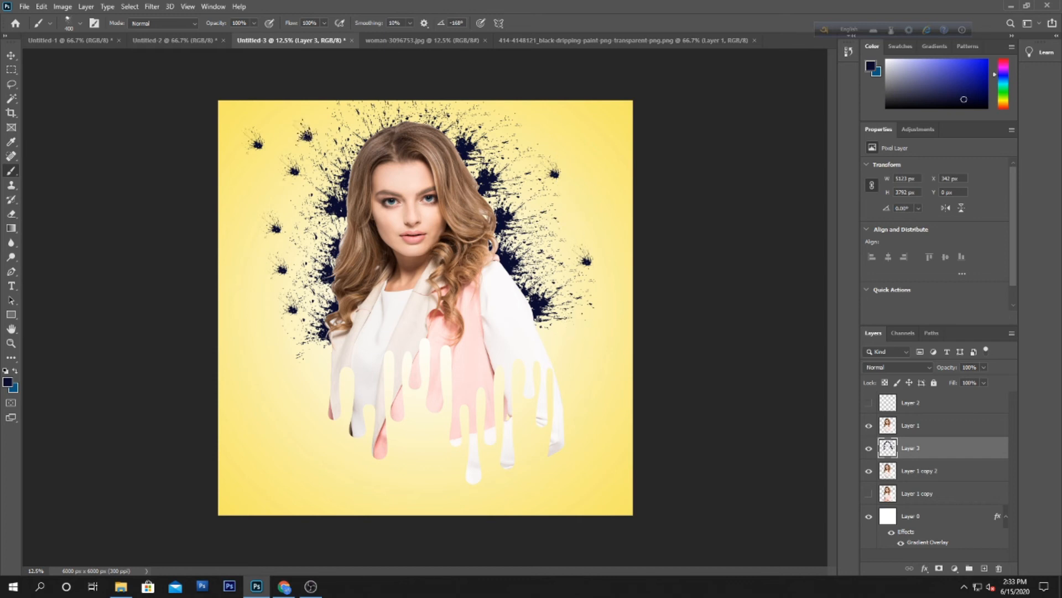
Step: Rotate the 400 px splatter brush to 90° and stamp more small splatters around the portrait's right side
{"action": "left_click", "coordinate": [71, 25]}
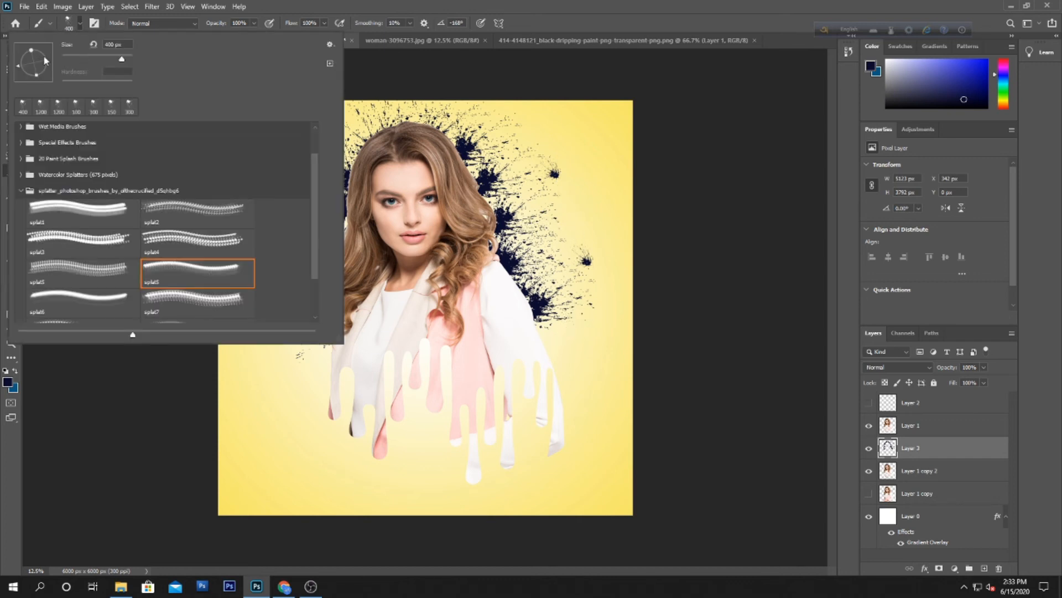
{"action": "left_click_drag", "start_coordinate": [37, 72], "coordinate": [60, 57]}
{"action": "left_click", "coordinate": [578, 155]}
{"action": "left_click", "coordinate": [560, 156]}
{"action": "left_click", "coordinate": [555, 214]}
{"action": "left_click", "coordinate": [560, 249]}
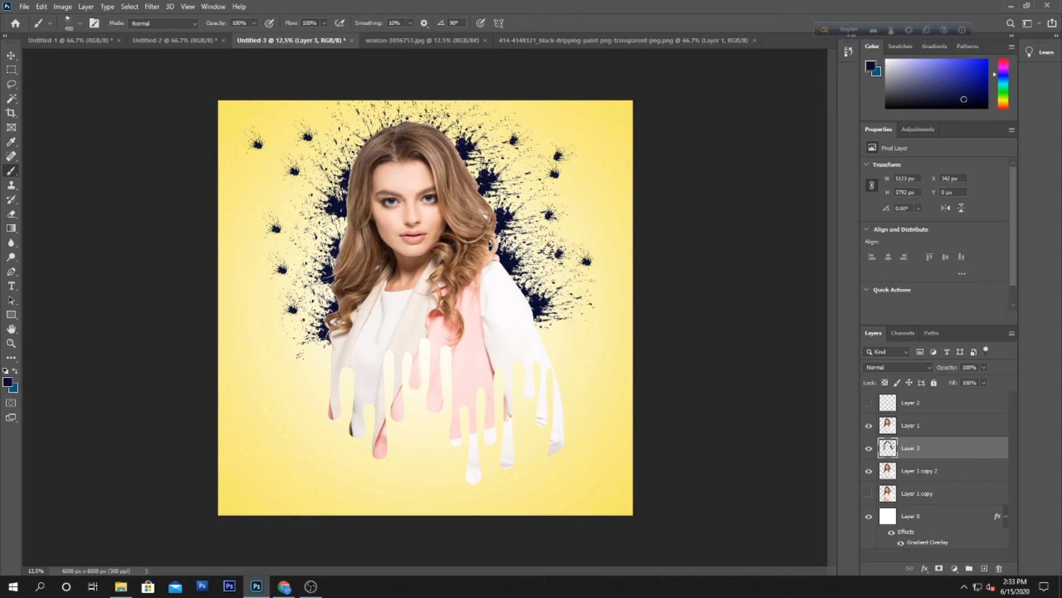
Step: Add a black Multiply drop shadow to Layer 1 copy 2 with 66% opacity and 100 px distance, adjusting its spread and size
{"action": "left_click", "coordinate": [911, 474]}
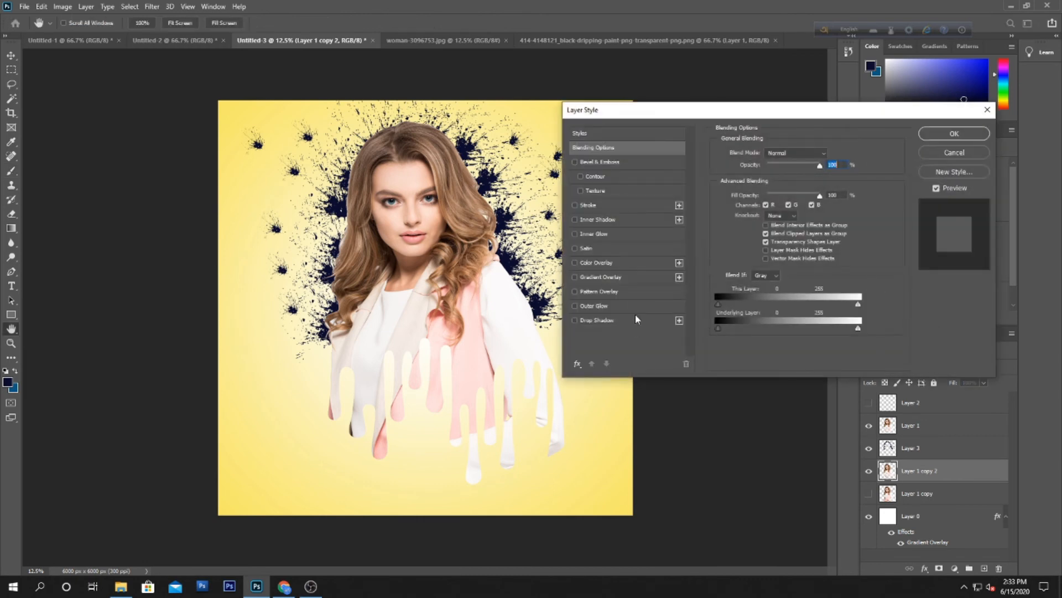
{"action": "left_click", "coordinate": [597, 320]}
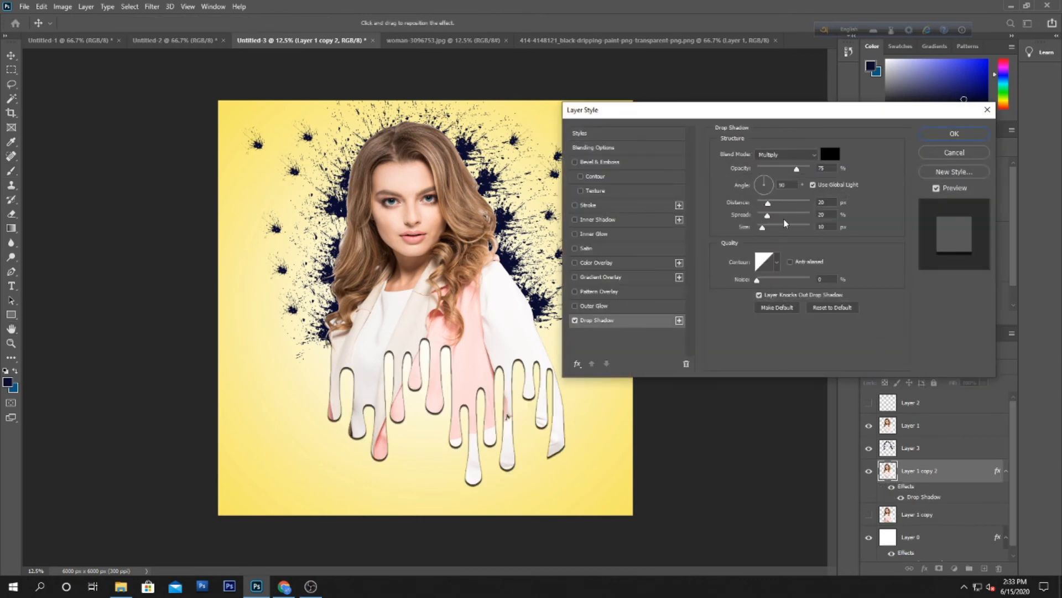
{"action": "left_click_drag", "start_coordinate": [797, 172], "coordinate": [773, 231]}
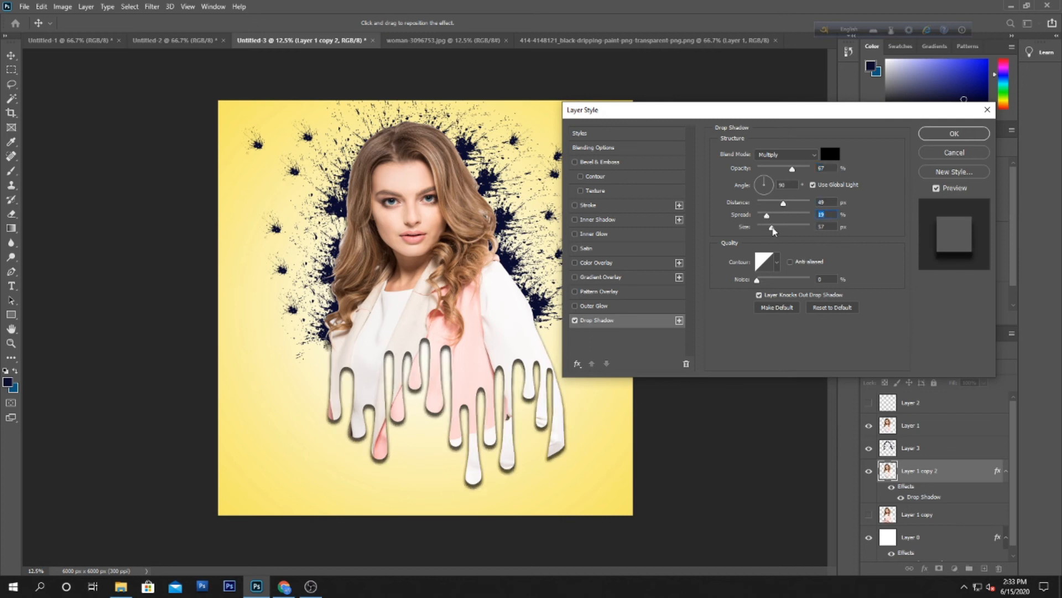
{"action": "left_click_drag", "start_coordinate": [777, 231], "coordinate": [777, 216]}
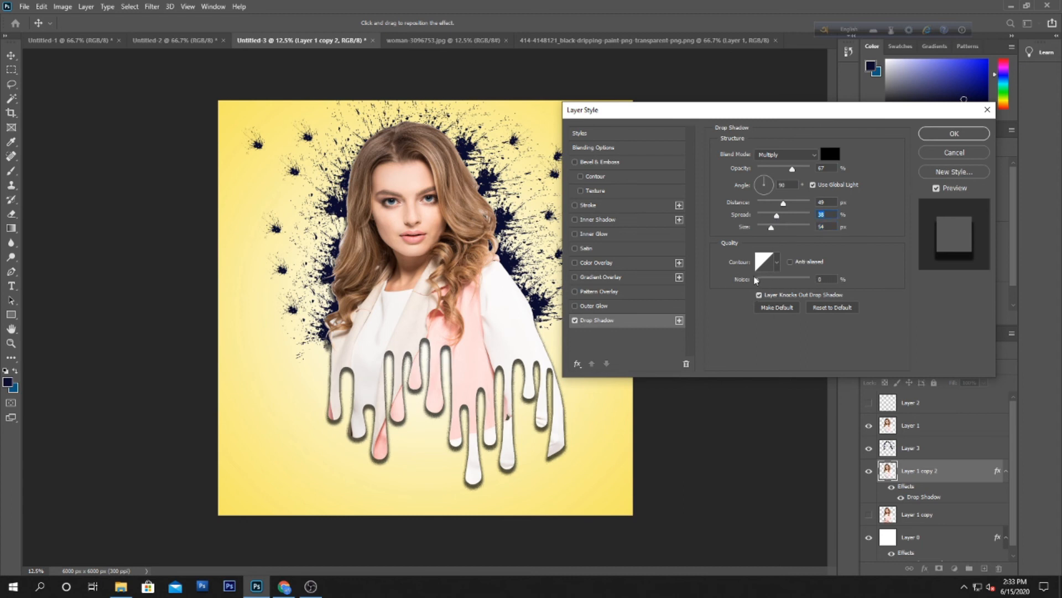
{"action": "mouse_move", "coordinate": [781, 202]}
{"action": "left_mouse_down"}
{"action": "mouse_move", "coordinate": [766, 204]}
{"action": "mouse_move", "coordinate": [795, 215]}
{"action": "mouse_move", "coordinate": [779, 218]}
{"action": "mouse_move", "coordinate": [802, 206]}
{"action": "mouse_move", "coordinate": [776, 216]}
{"action": "left_mouse_up"}
{"action": "left_click_drag", "start_coordinate": [784, 173], "coordinate": [792, 171]}
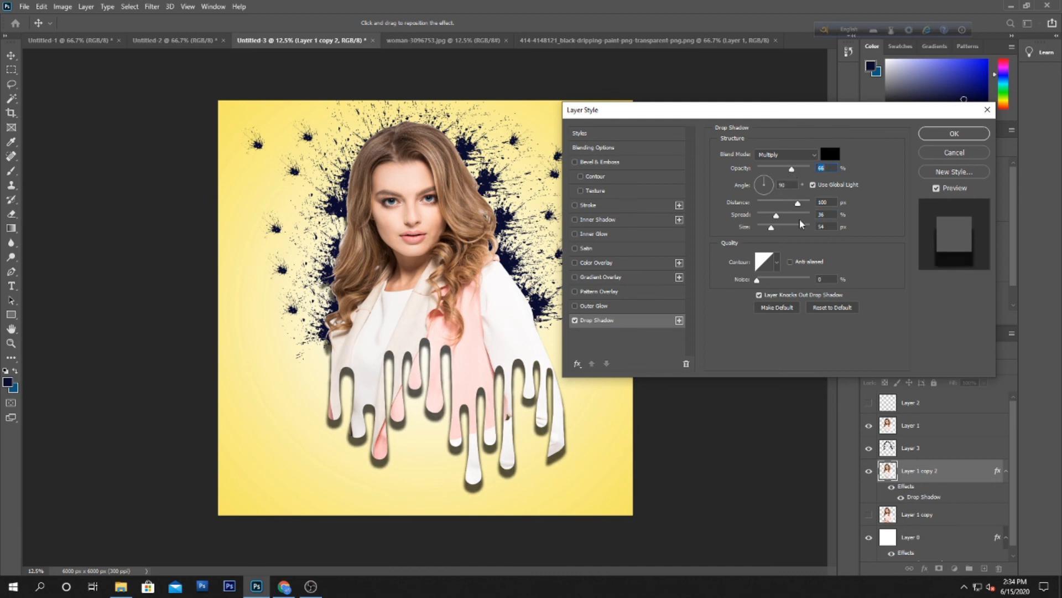
{"action": "left_click_drag", "start_coordinate": [772, 231], "coordinate": [778, 221]}
{"action": "key", "text": "Return"}
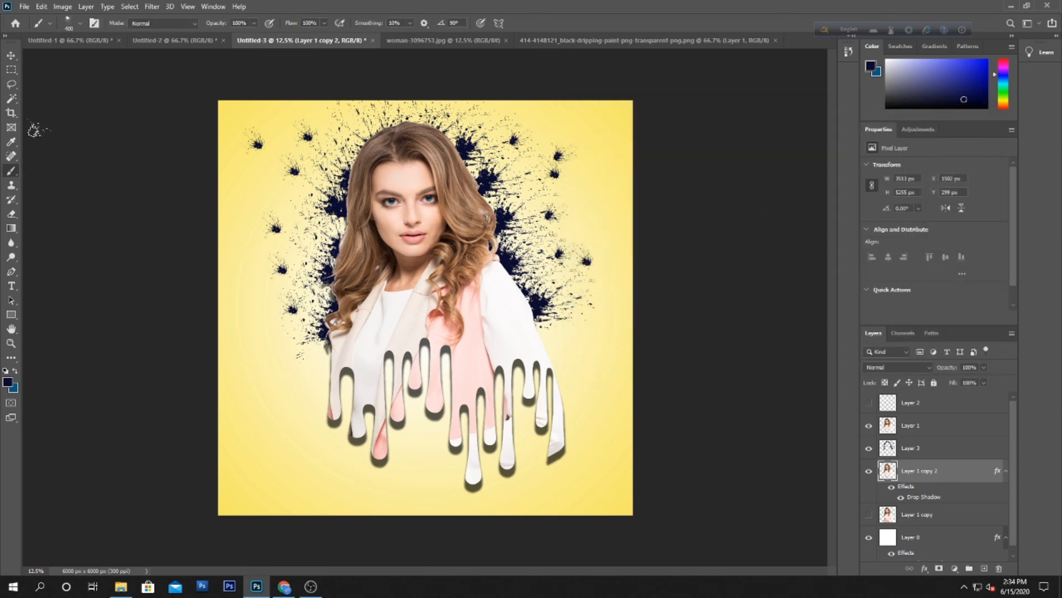
Step: Save the document on the computer's Desktop as Untitled-3 in Photoshop format, with layers and Maximize Compatibility kept on
{"action": "left_click", "coordinate": [11, 54]}
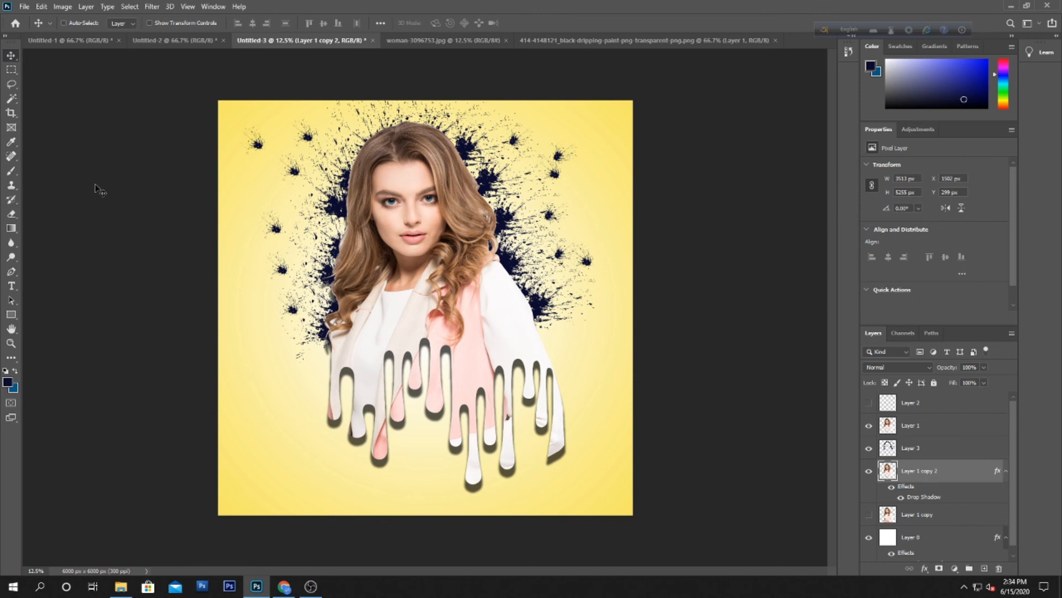
{"action": "key", "text": "ctrl"}
{"action": "key", "text": "ctrl+s"}
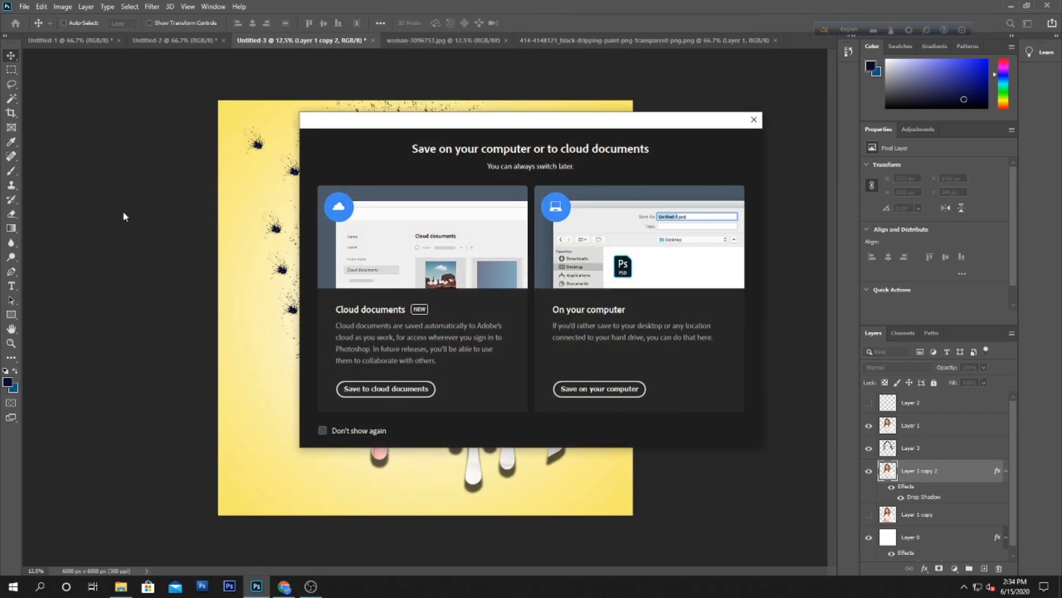
{"action": "left_click", "coordinate": [600, 388]}
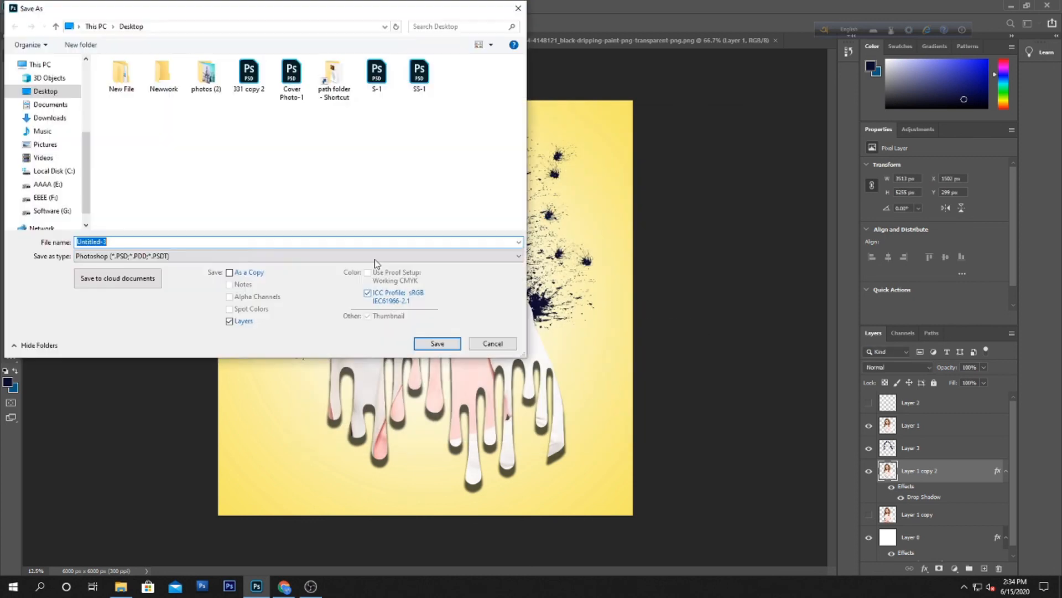
{"action": "left_click", "coordinate": [437, 344]}
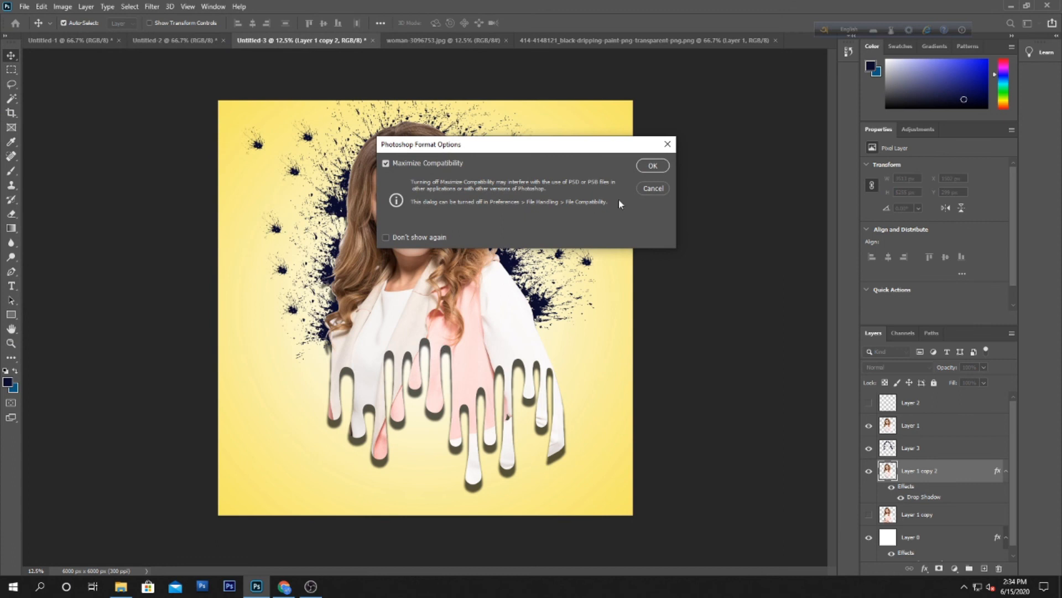
{"action": "left_click", "coordinate": [653, 166]}
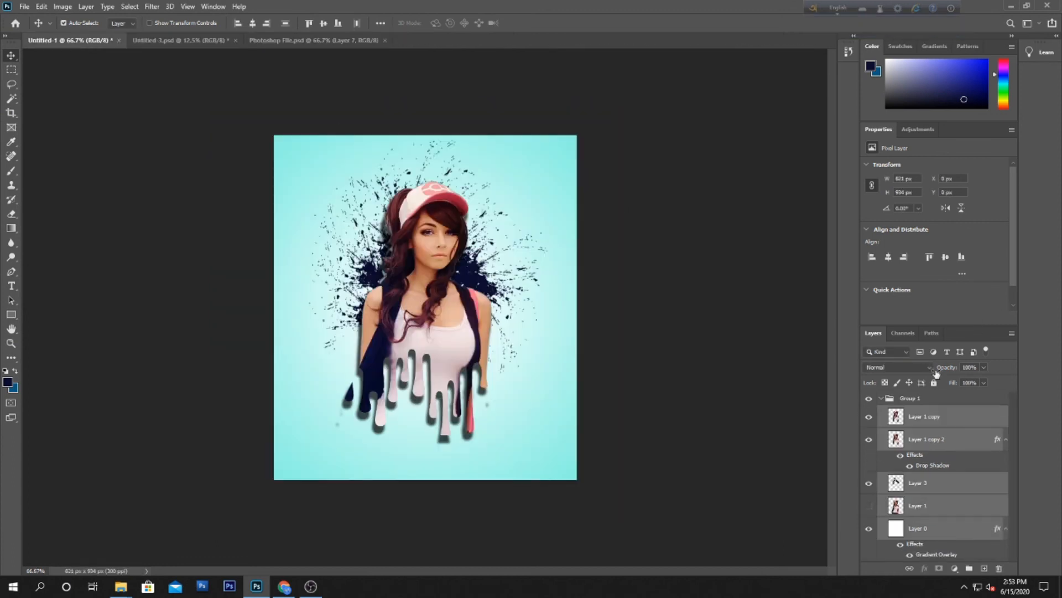
Step: Check Layer 1 copy 2 and Layer 3 in Untitled-1 by toggling their visibility, and view the combined design in Photoshop File.psd
{"action": "left_click", "coordinate": [869, 440]}
{"action": "left_click", "coordinate": [868, 440]}
{"action": "left_click", "coordinate": [869, 484]}
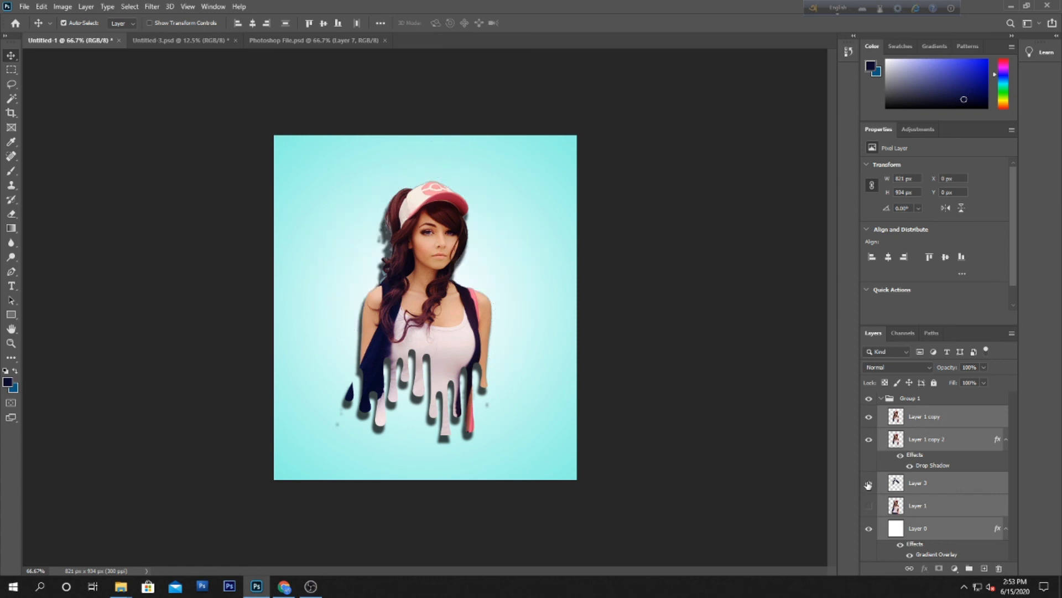
{"action": "left_click", "coordinate": [869, 483]}
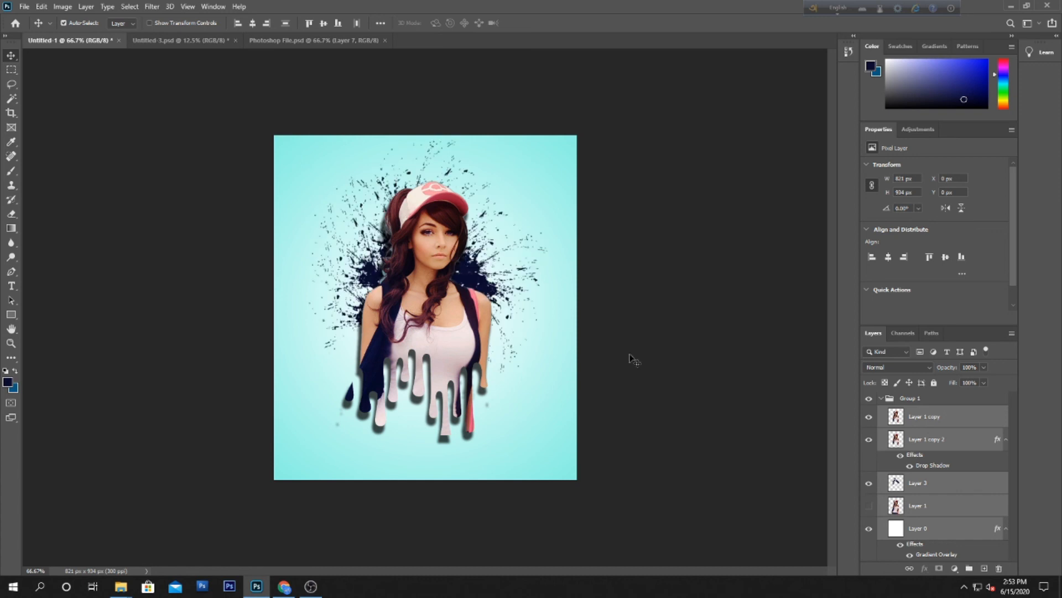
{"action": "left_click", "coordinate": [317, 43]}
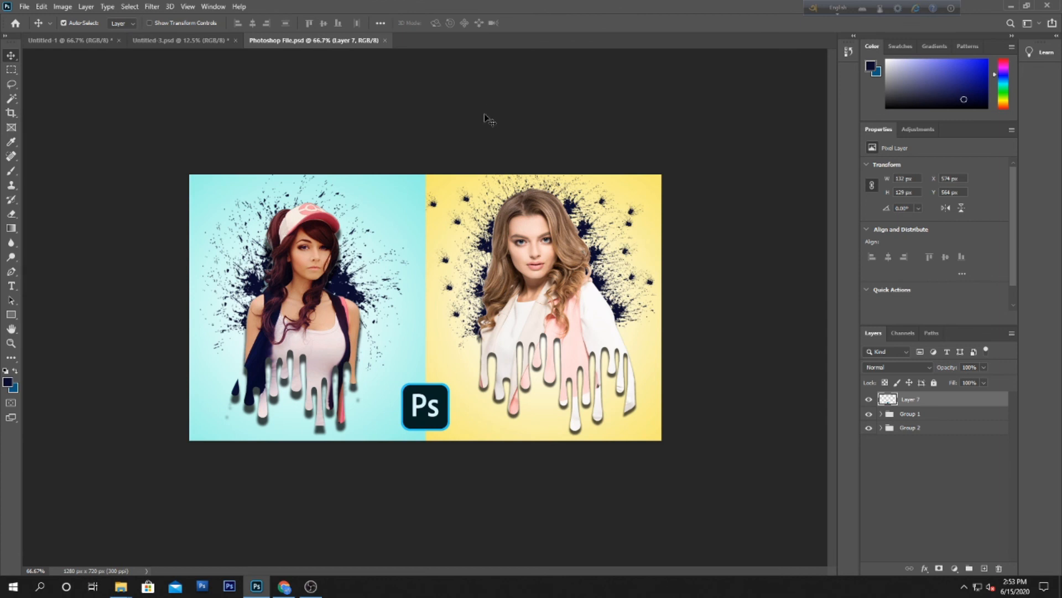